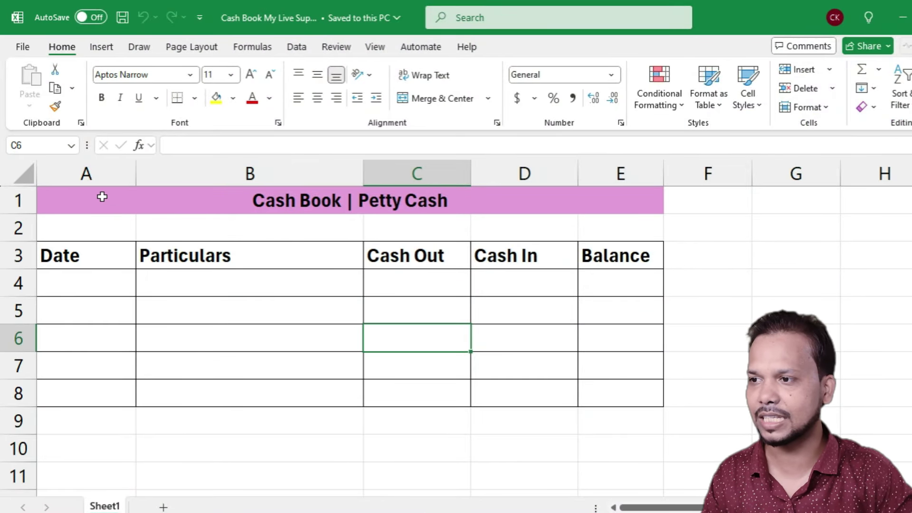
Step: Look over the cash book table area, its merged Cash Book title and row 2
drag(101, 196, 505, 413)
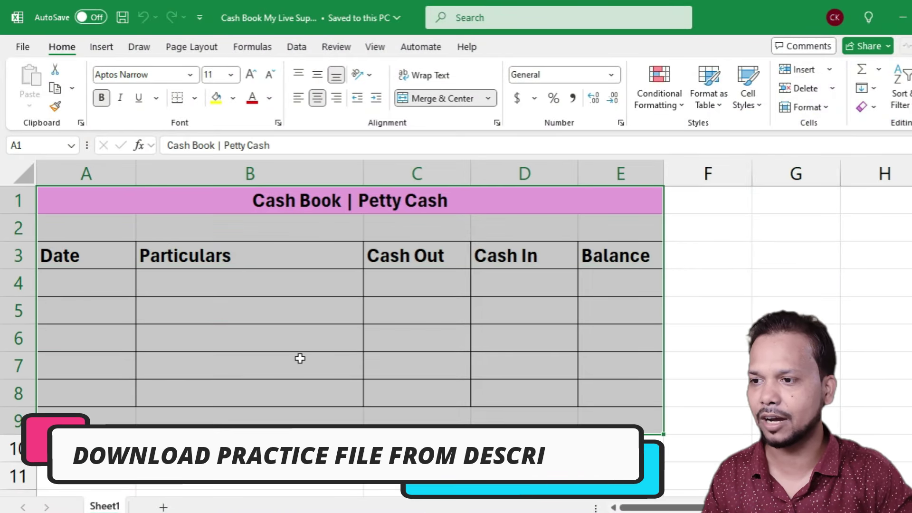
click(299, 359)
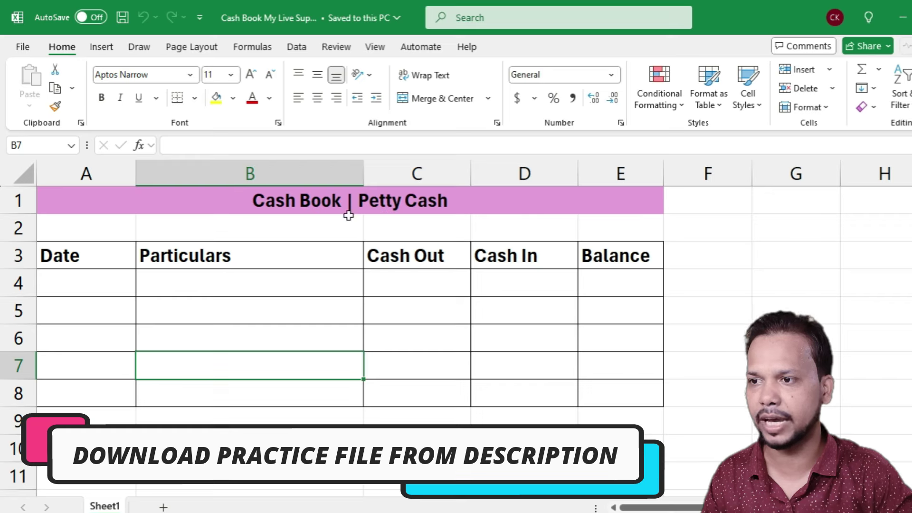
click(478, 207)
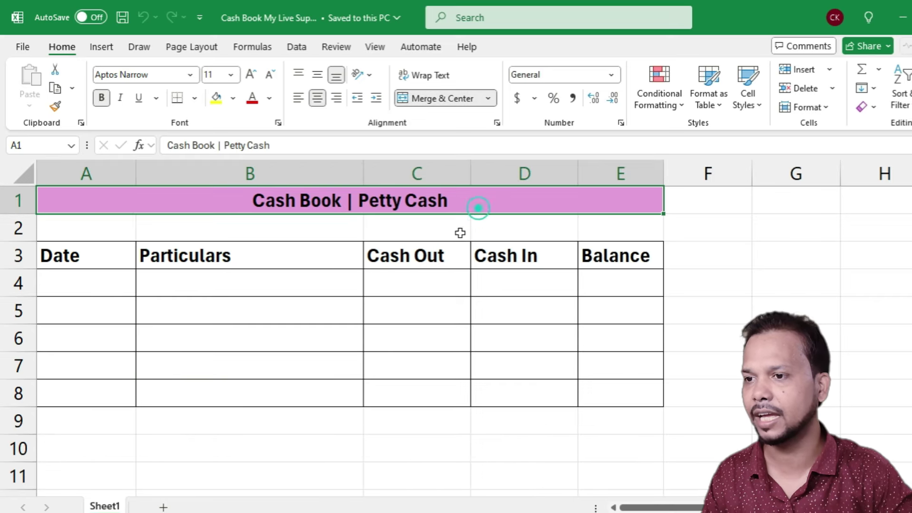
click(104, 221)
drag(104, 220, 620, 216)
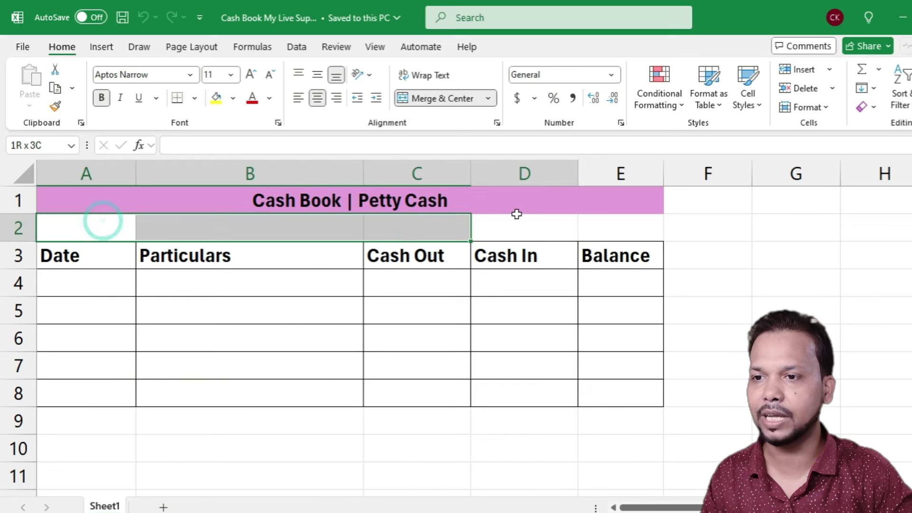
click(412, 222)
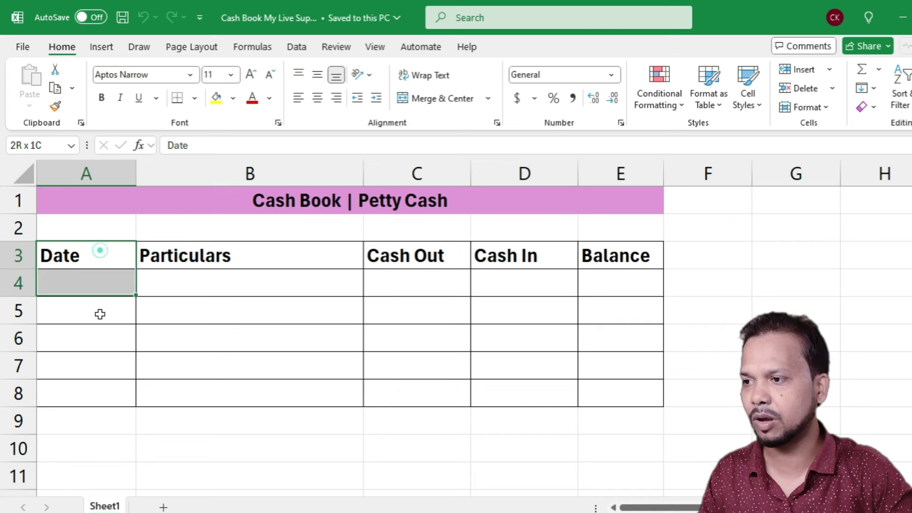
Step: Review the Date and Particulars columns down to row 8
drag(100, 250, 100, 387)
click(94, 279)
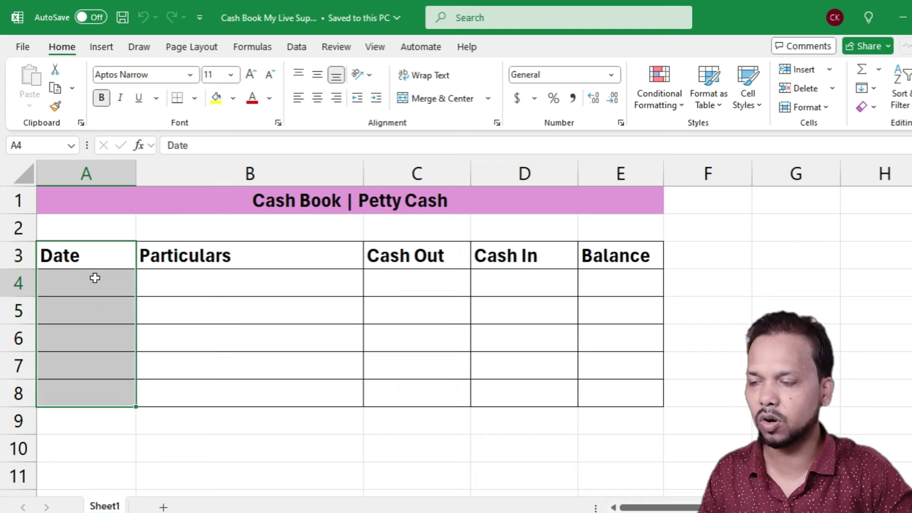
click(275, 257)
click(274, 257)
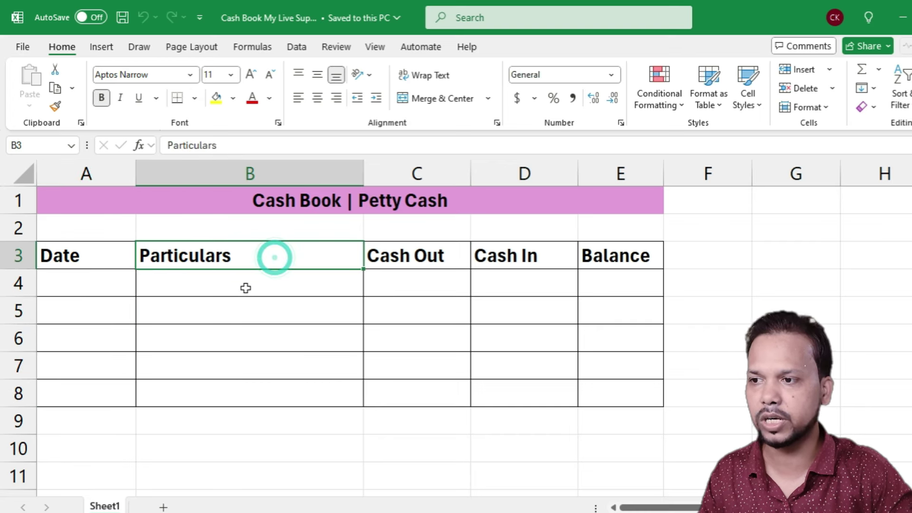
drag(245, 286, 243, 389)
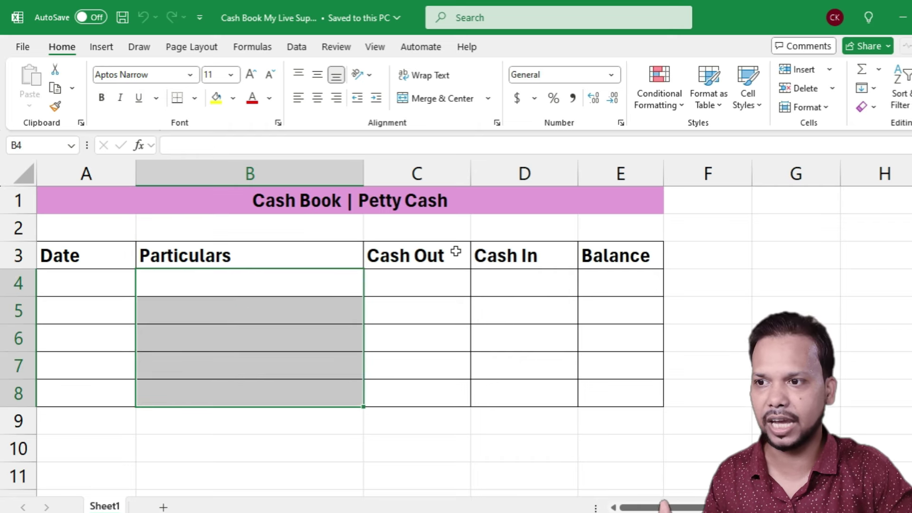
Step: Review the Cash Out, Cash In and Balance columns, rows 3–8
drag(424, 281, 423, 395)
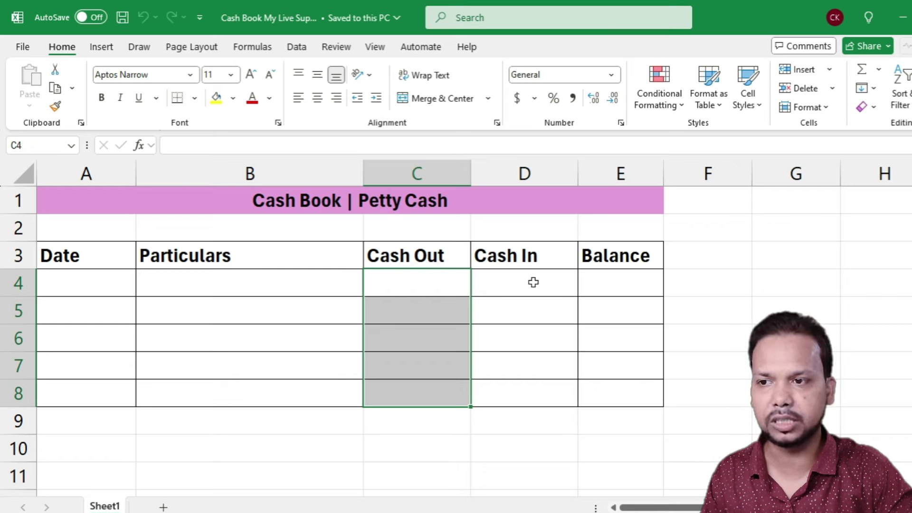
ctrl+click(550, 255)
drag(551, 255, 550, 401)
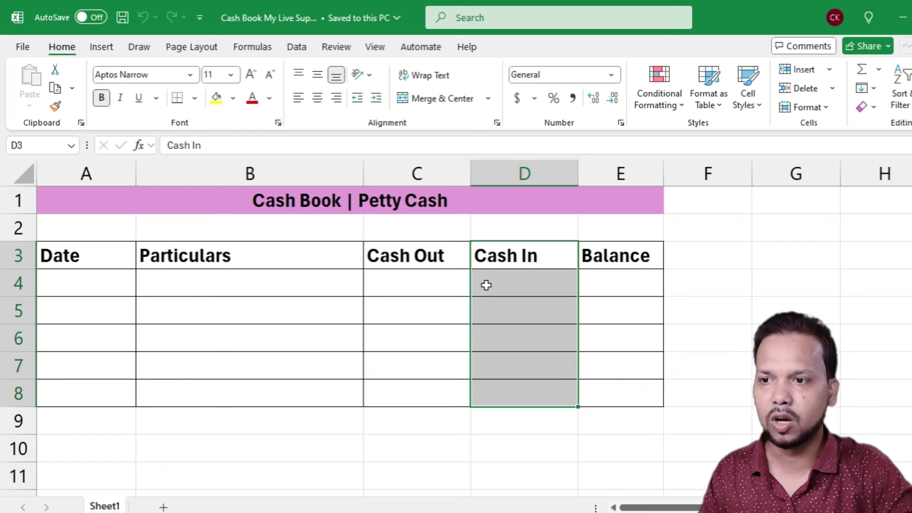
click(523, 285)
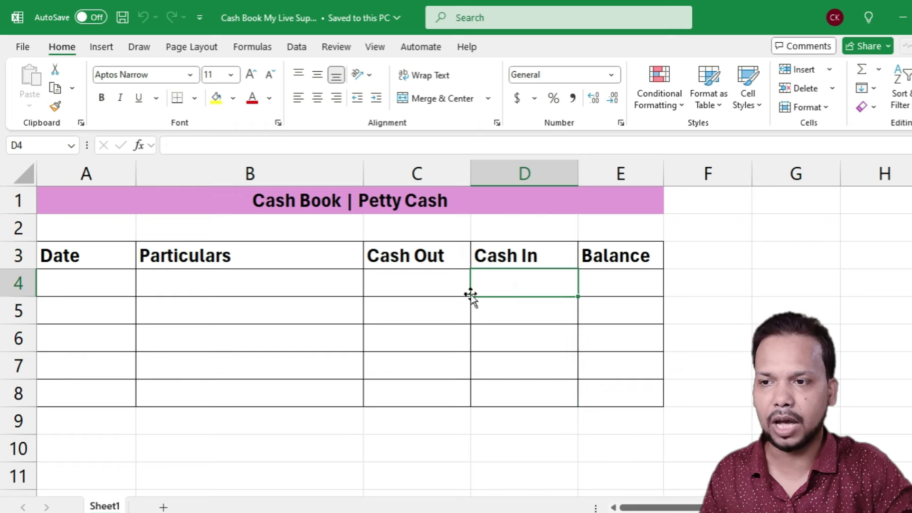
drag(629, 259, 628, 388)
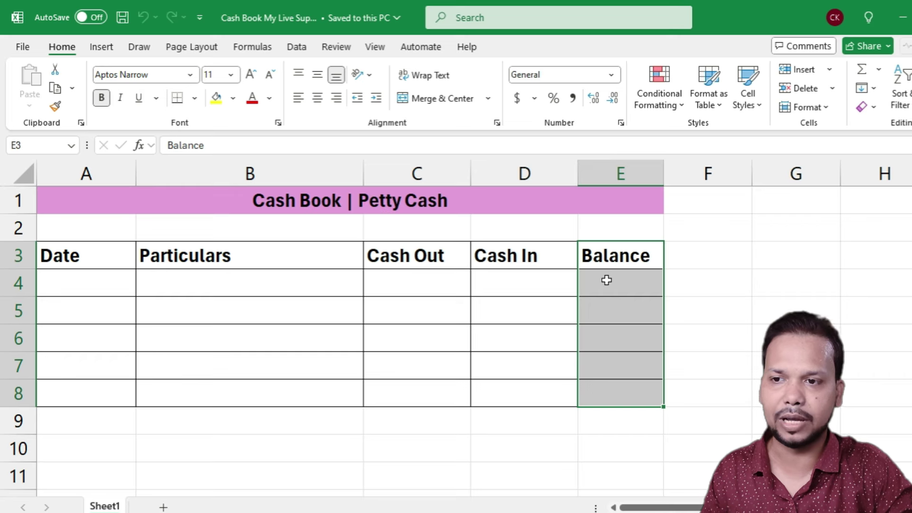
drag(606, 282, 617, 393)
click(501, 354)
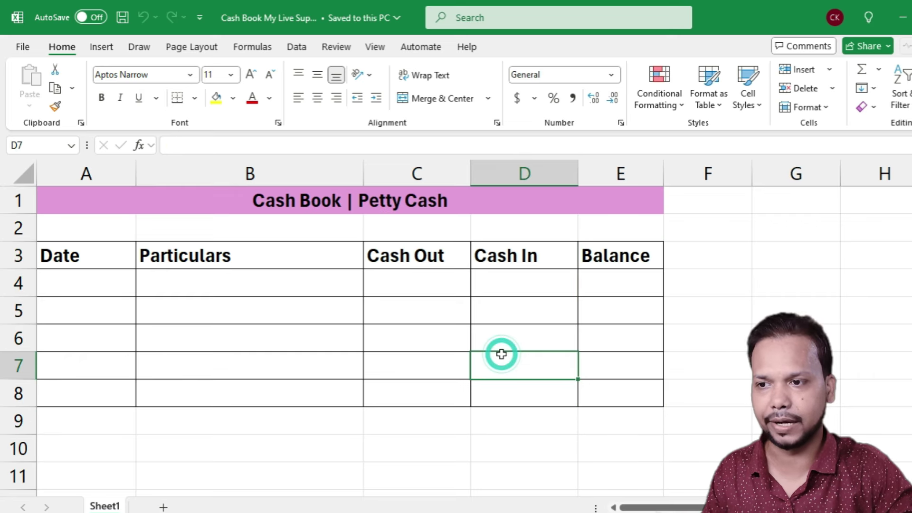
click(526, 383)
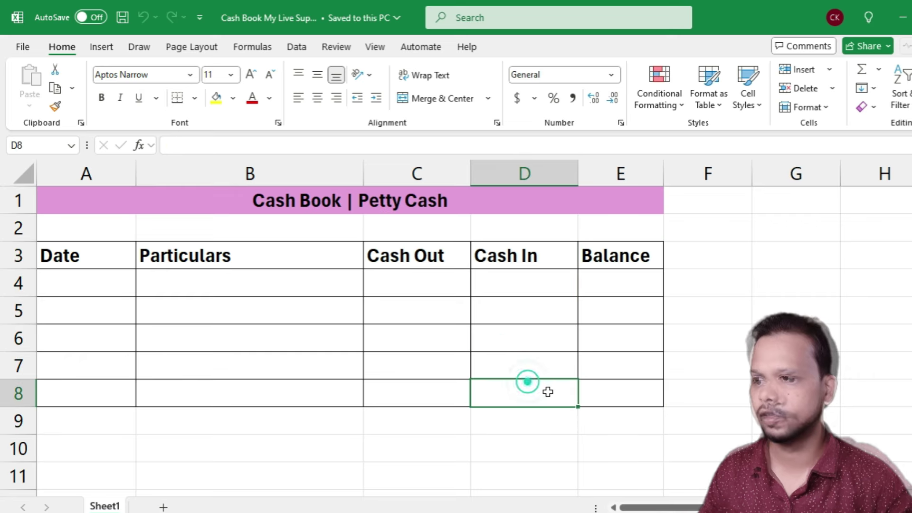
click(106, 291)
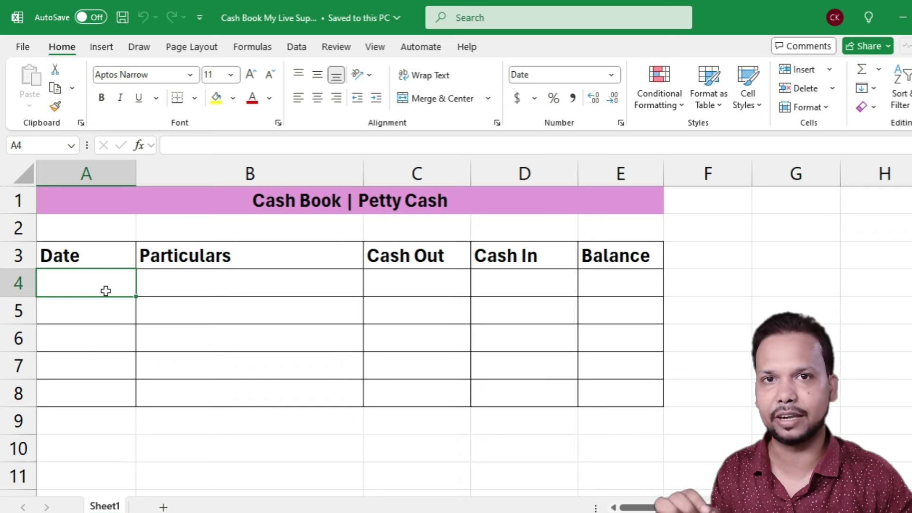
Step: Enter the date 01-04-24 in A4
click(87, 281)
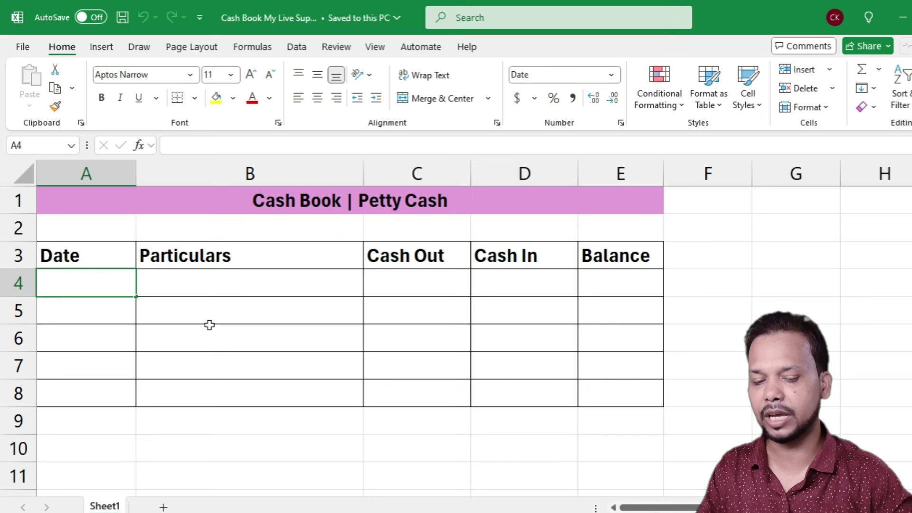
text(1-04-24)
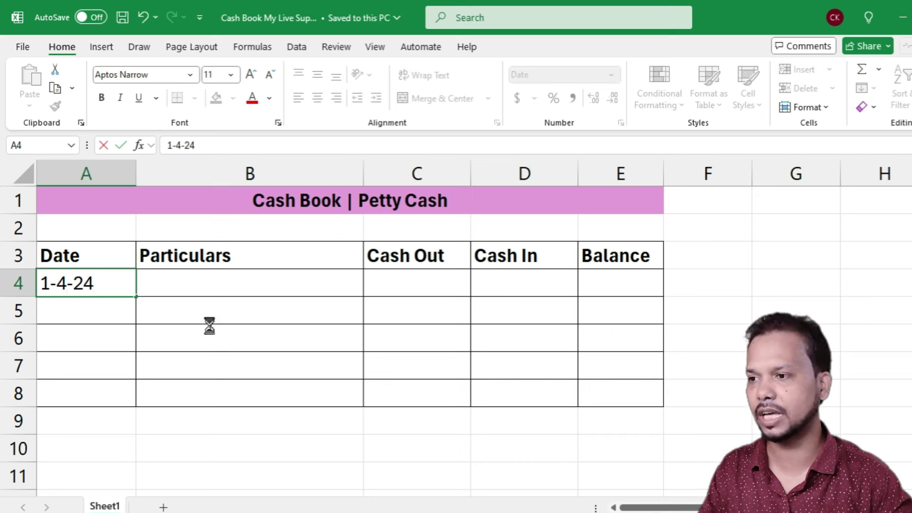
key(Return)
click(102, 284)
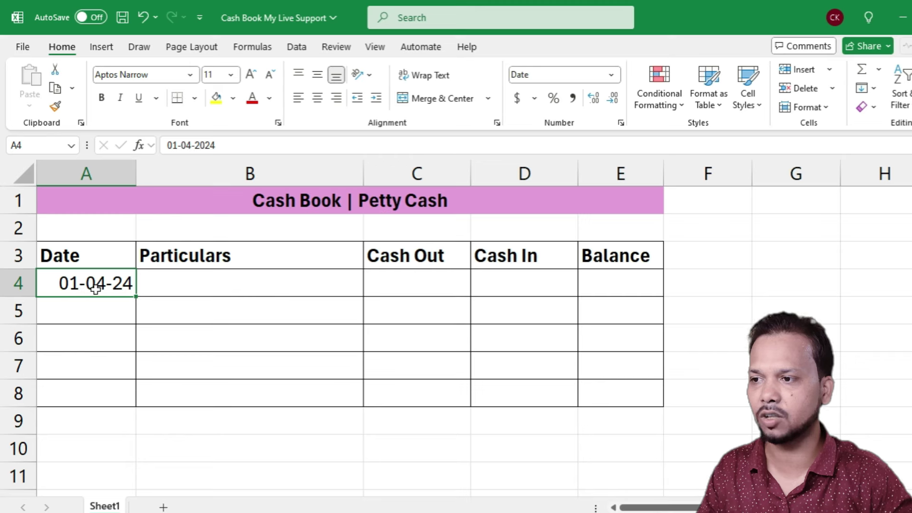
Step: Enter 'Opening Balance' in B4 and an opening balance of 20000 in E4
click(206, 291)
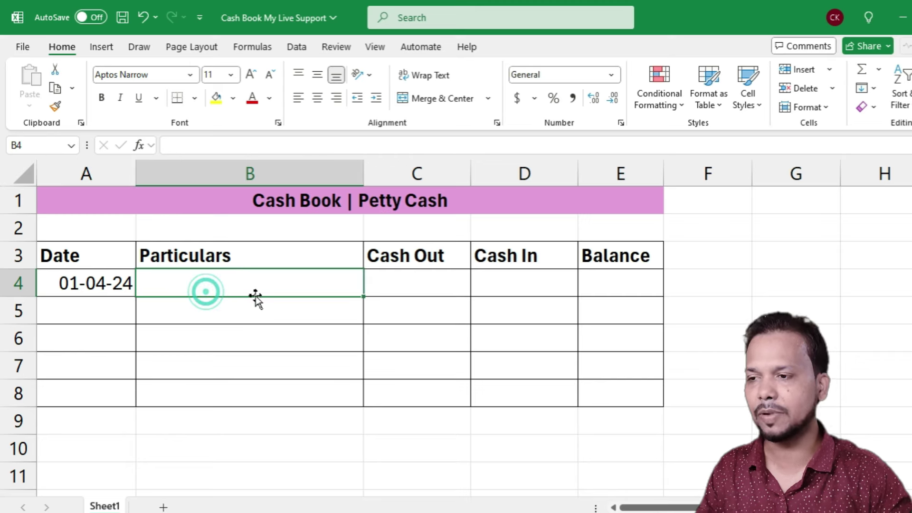
text(Open)
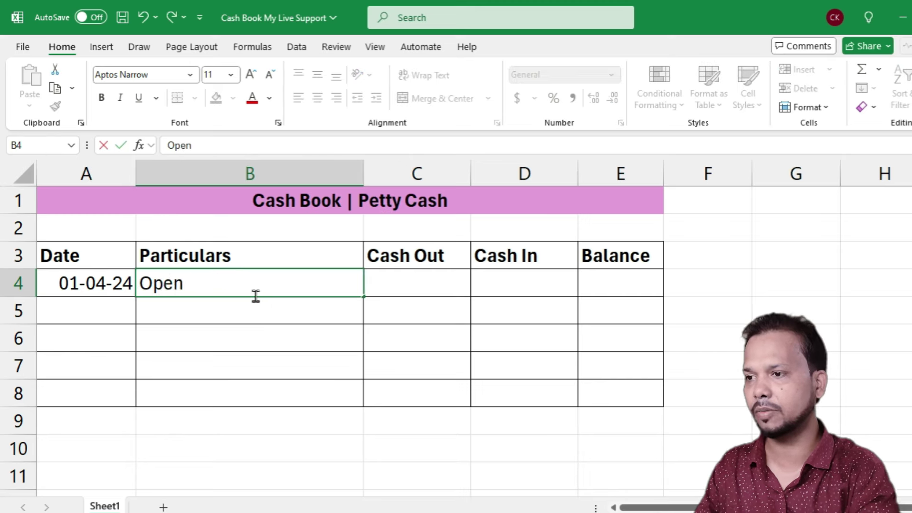
text(ing Balane)
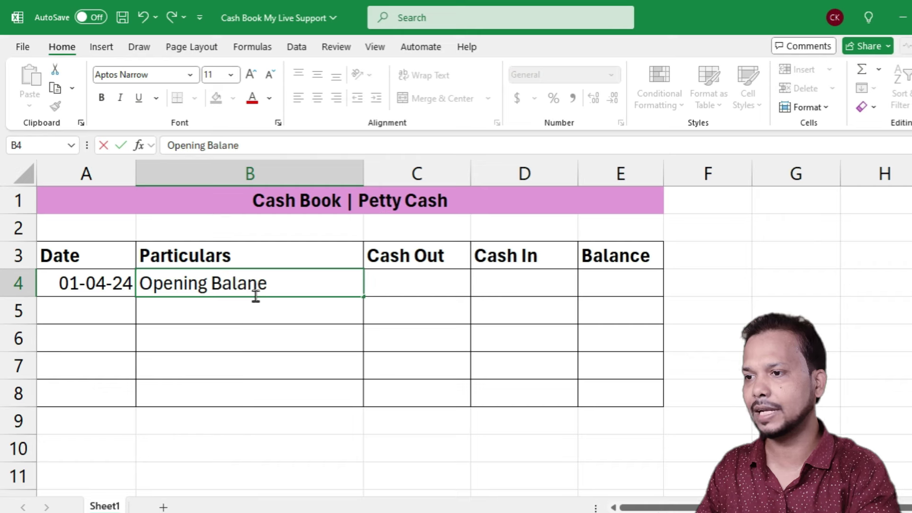
click(257, 287)
text(c)
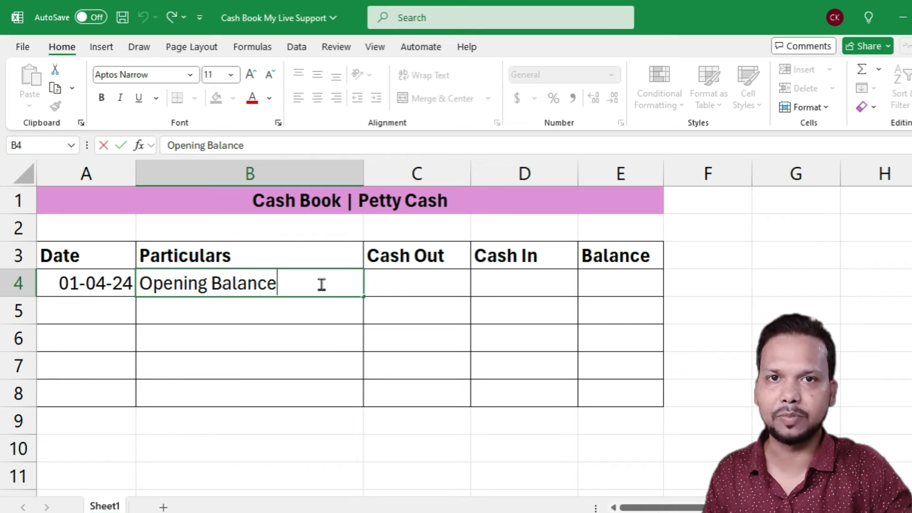
click(54, 284)
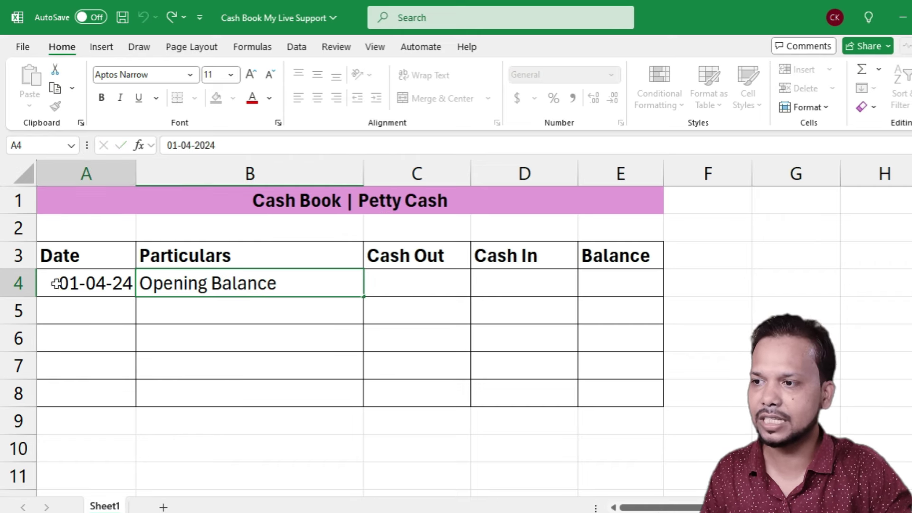
click(309, 284)
click(625, 288)
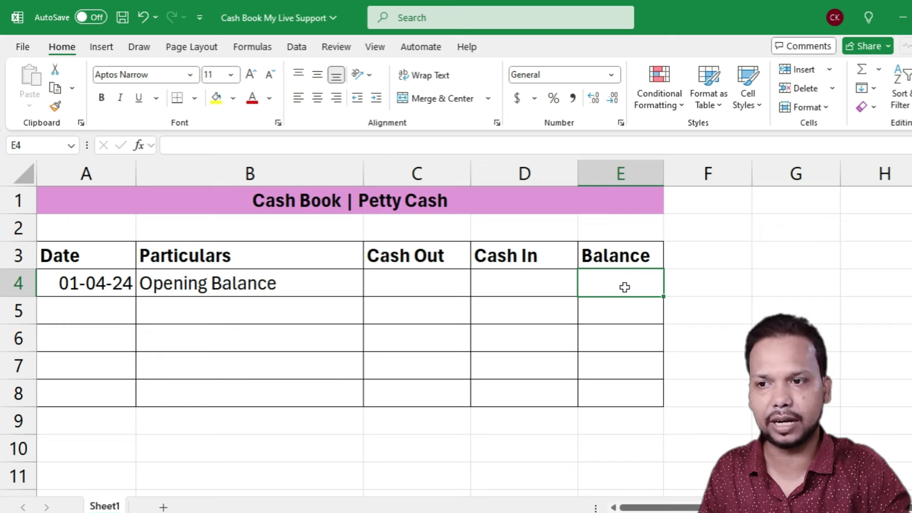
text(2)
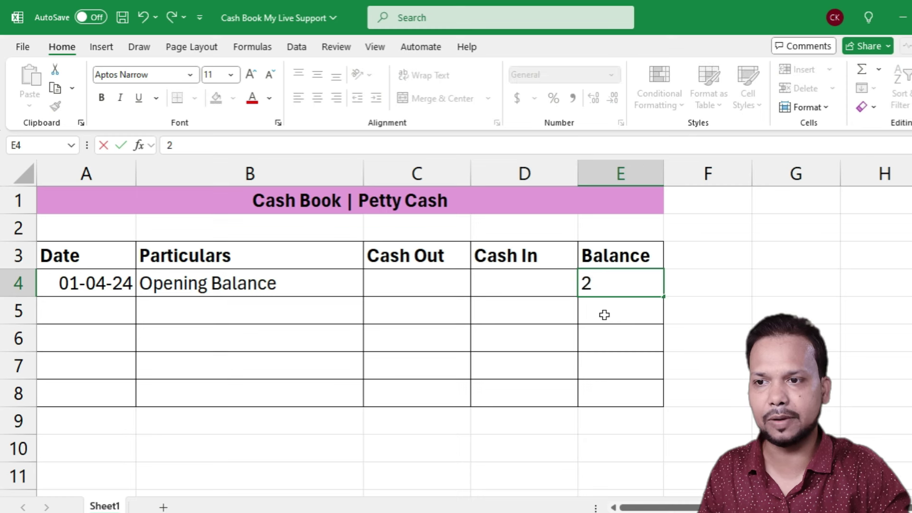
text(0000)
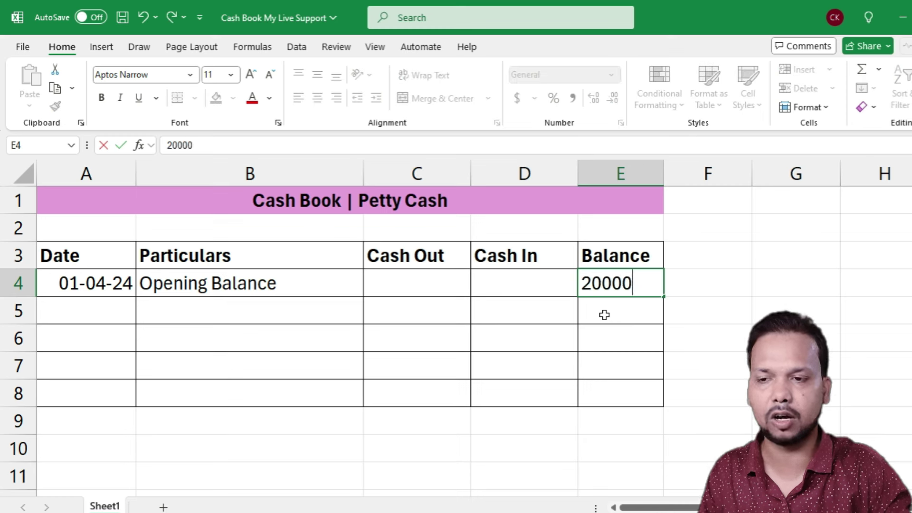
key(Return)
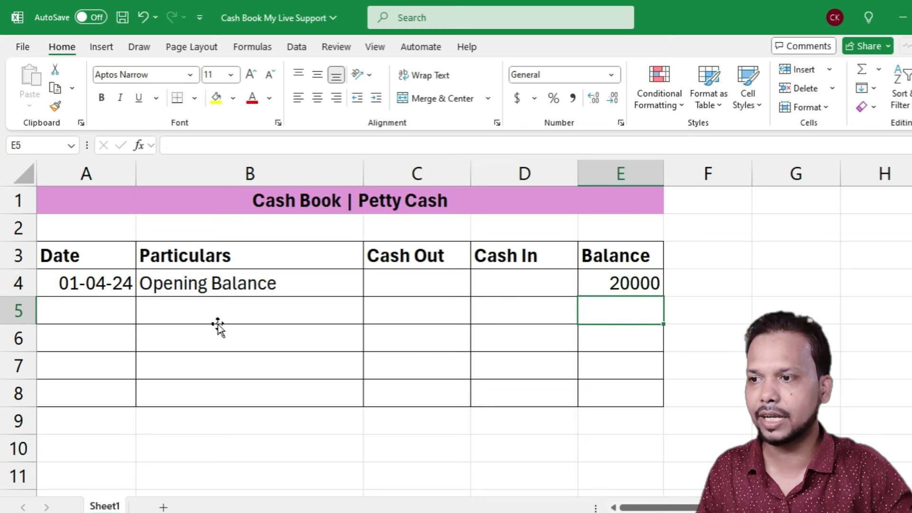
click(79, 320)
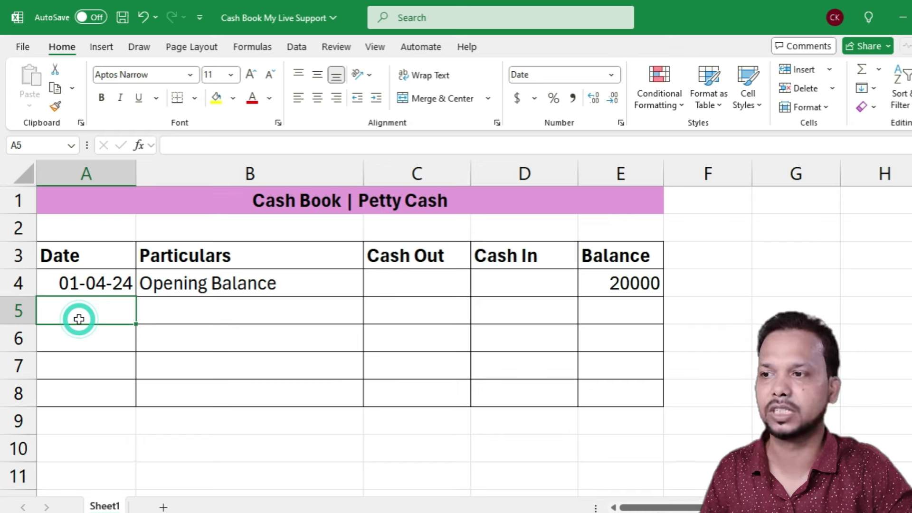
click(633, 286)
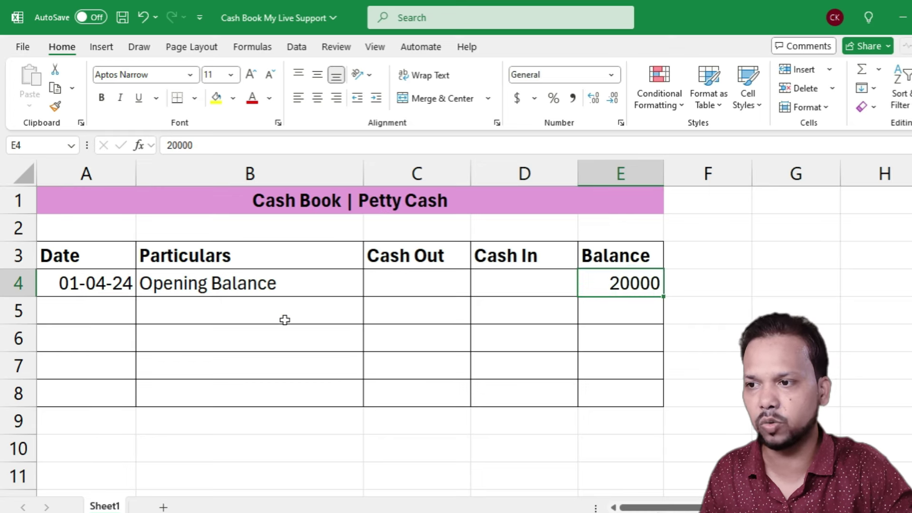
mouse_move(74, 318)
mouse_down()
mouse_move(244, 337)
mouse_move(416, 395)
mouse_up()
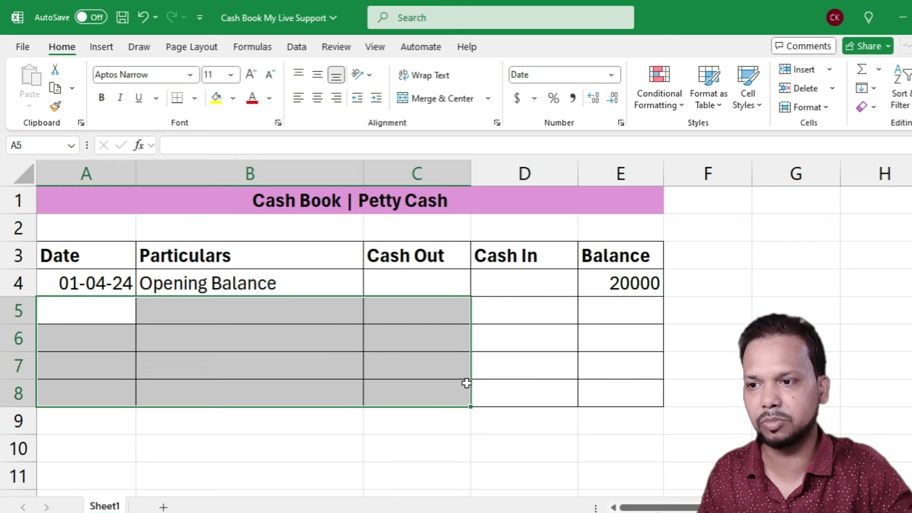
click(535, 395)
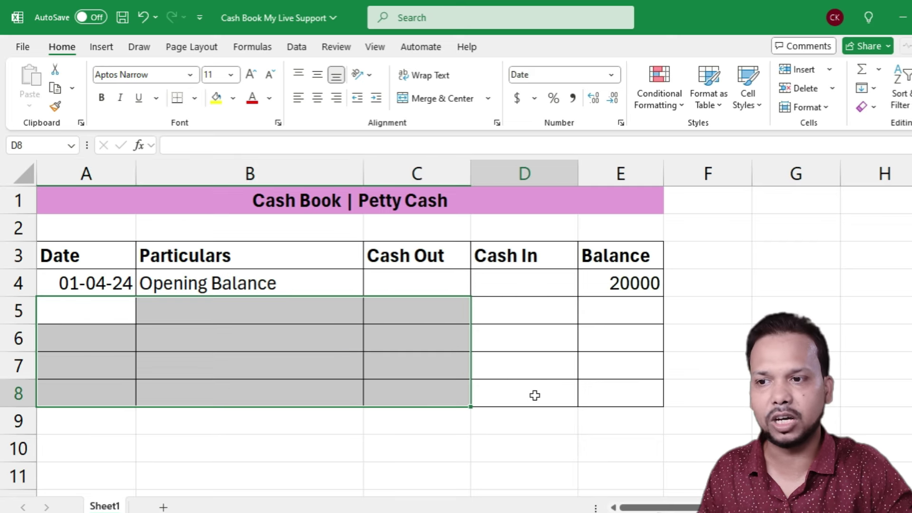
click(235, 393)
click(530, 393)
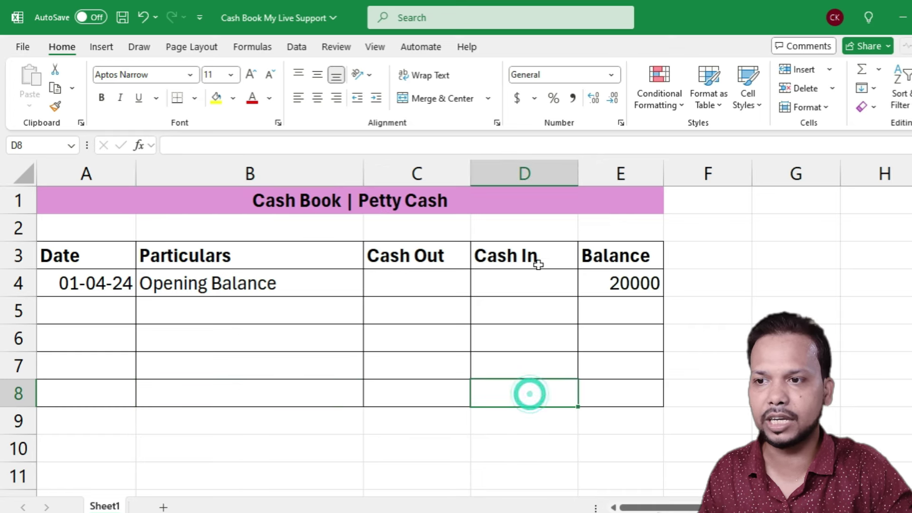
drag(537, 255, 535, 387)
click(523, 393)
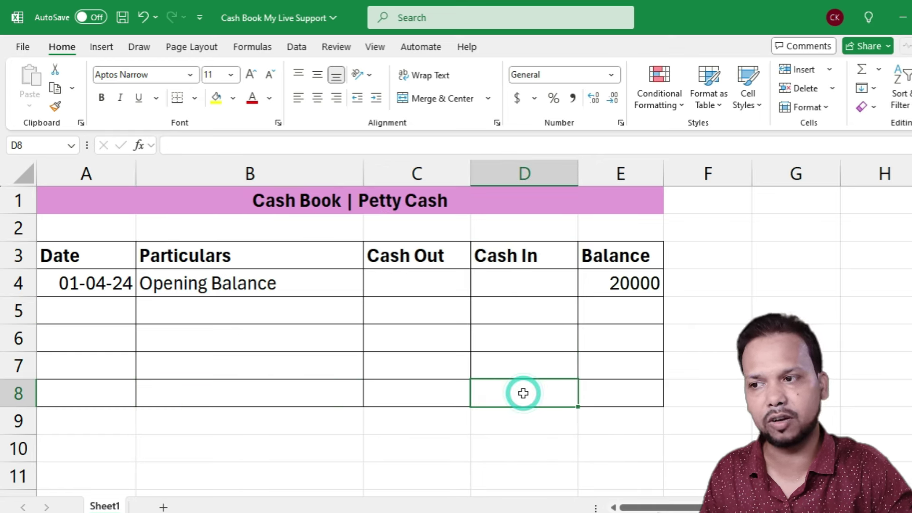
click(223, 311)
click(81, 311)
click(81, 310)
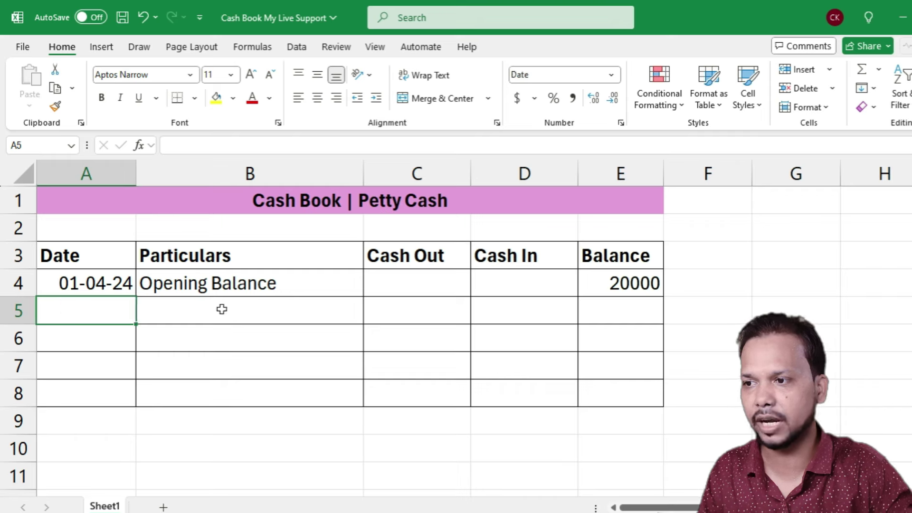
click(210, 319)
Step: Enter rows 5–7: Rent Paid Office 15000, Electricity Office 2000, advance salary 2500
click(97, 316)
text(05-04-24	Rent Paid Office	15000)
key(Return)
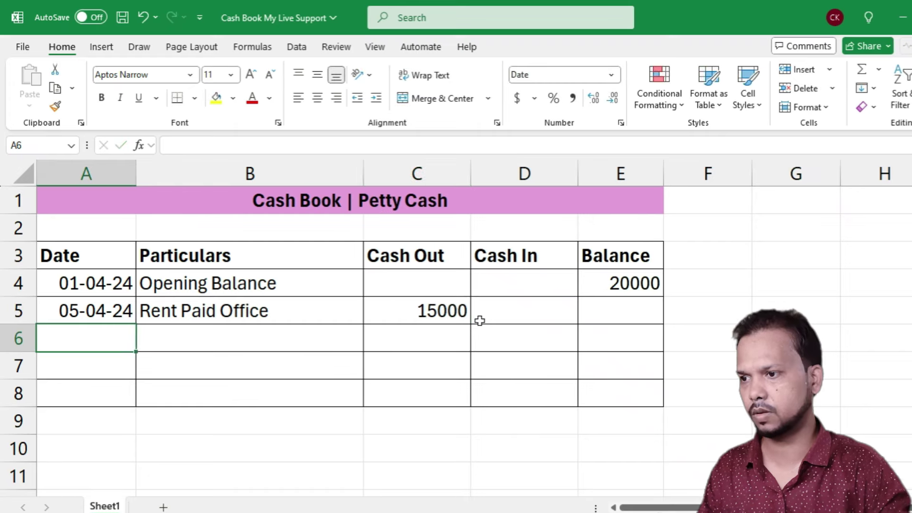
text(05-04-24	Electricity Office	2000)
key(Return)
text(10-04-24	A)
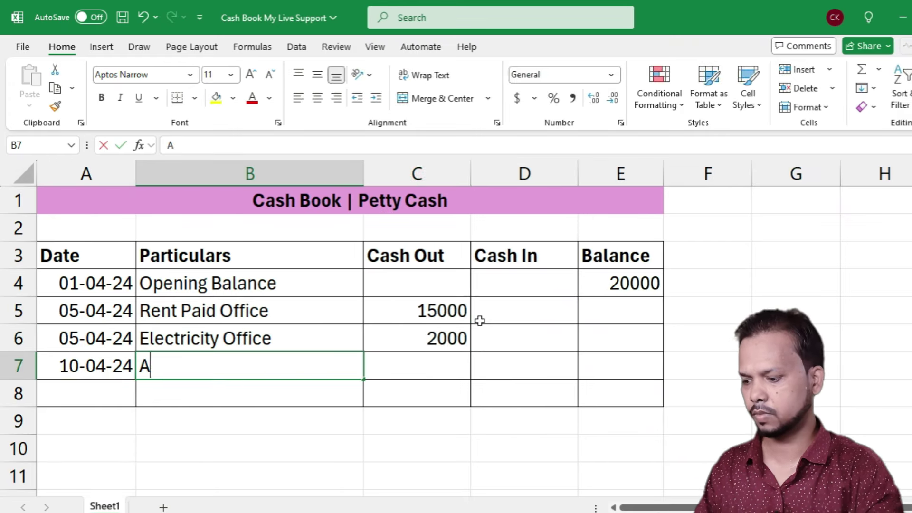
text(dv. Salary to Manoj	2500)
key(Tab)
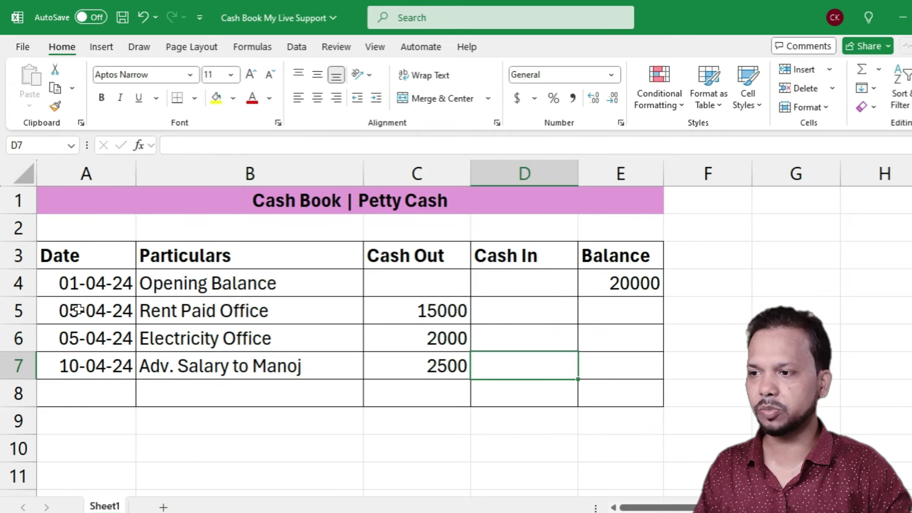
Step: Start row 8 with the copied date and 'Cash Received from Boss'
drag(102, 314, 401, 367)
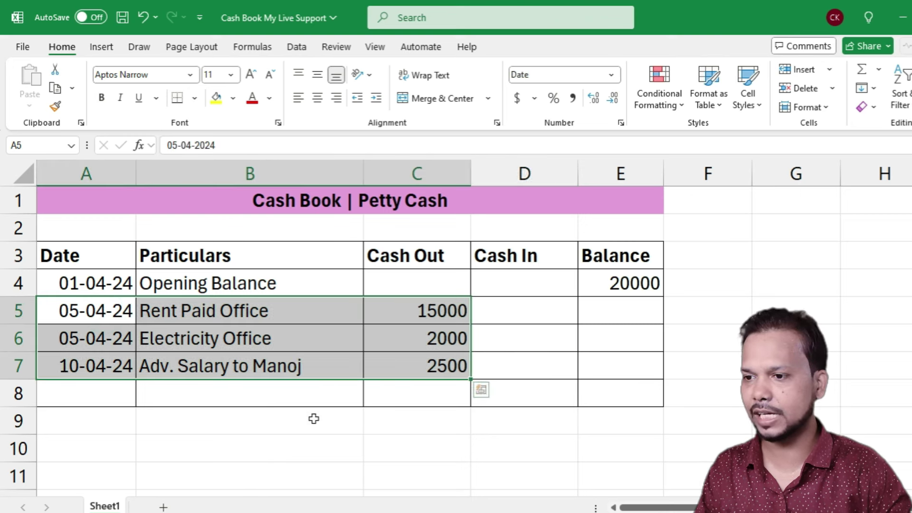
click(93, 389)
key(ctrl+d)
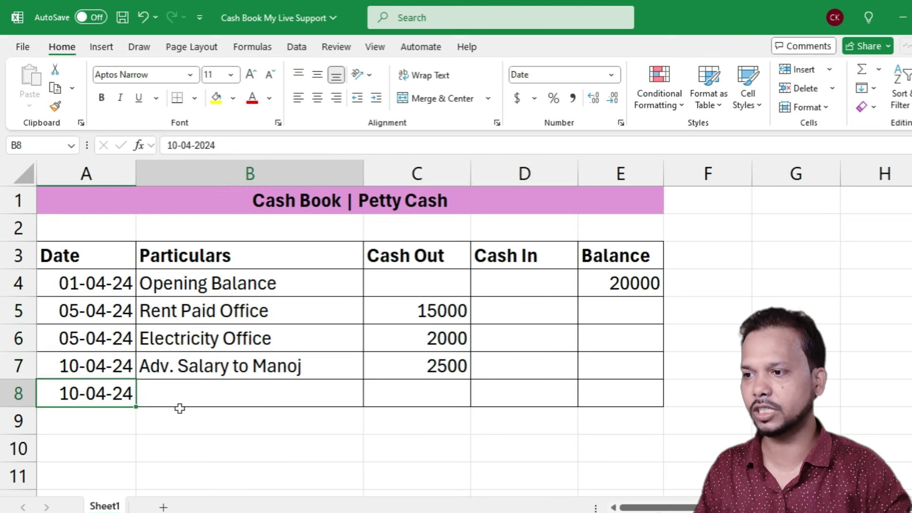
key(Tab)
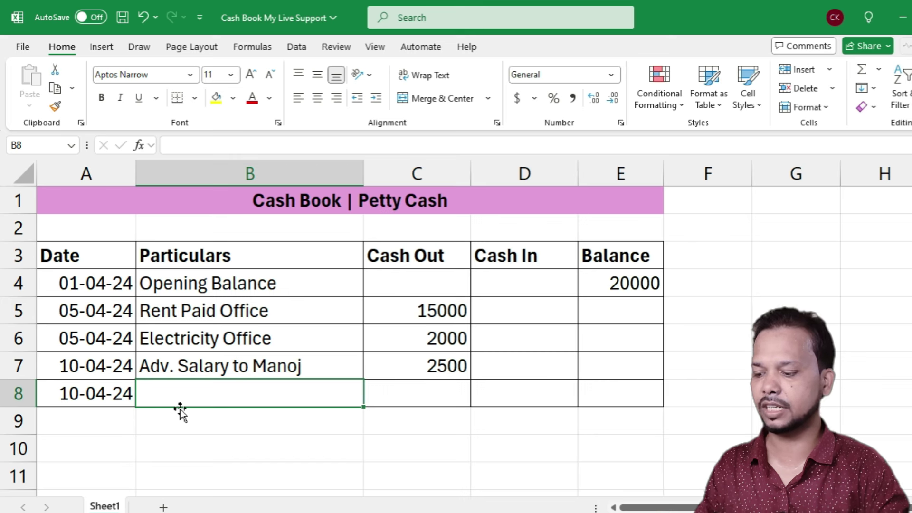
text(Cash Re)
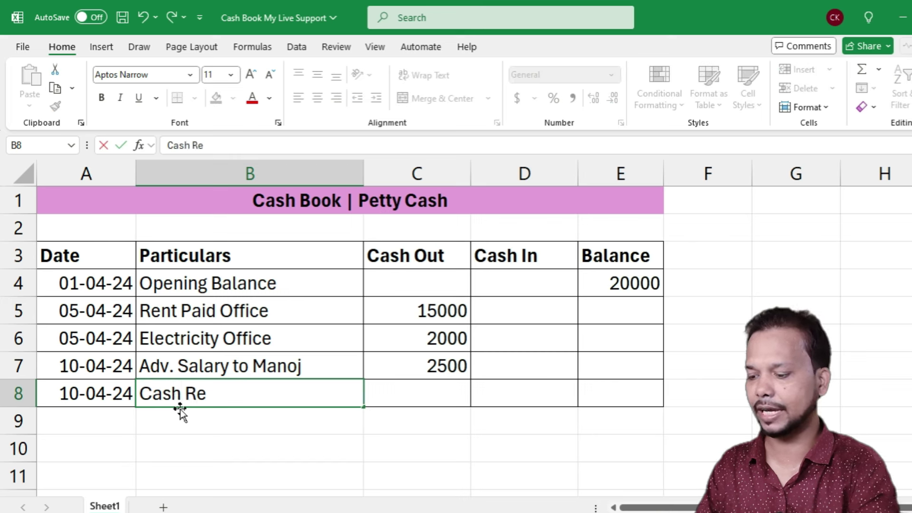
text(ceived from Bos)
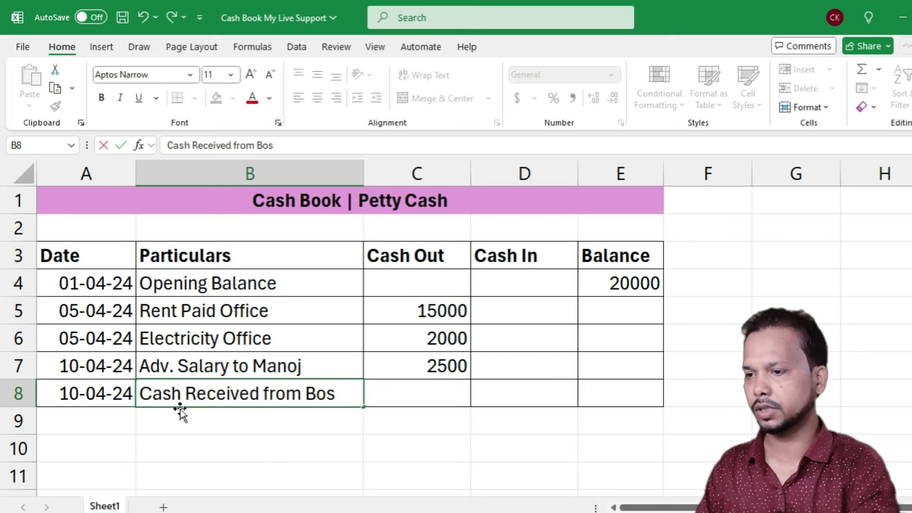
text(s)
key(Tab)
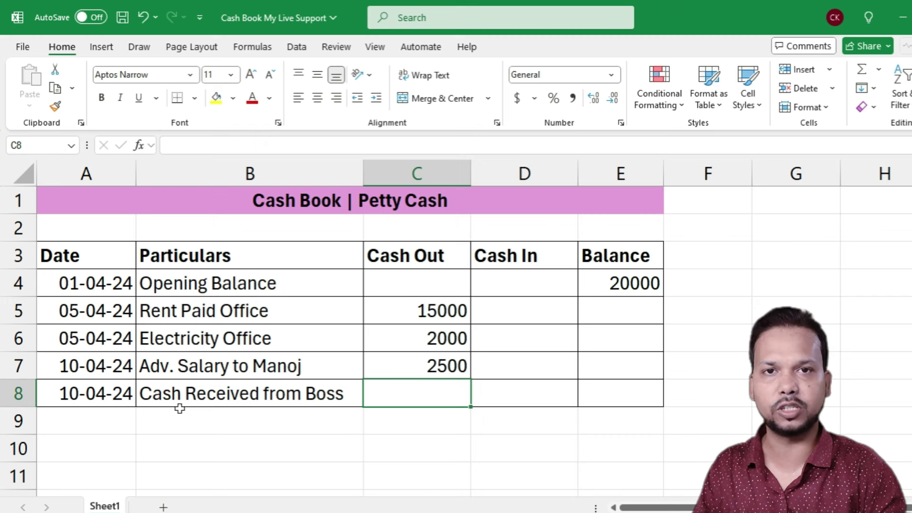
click(229, 397)
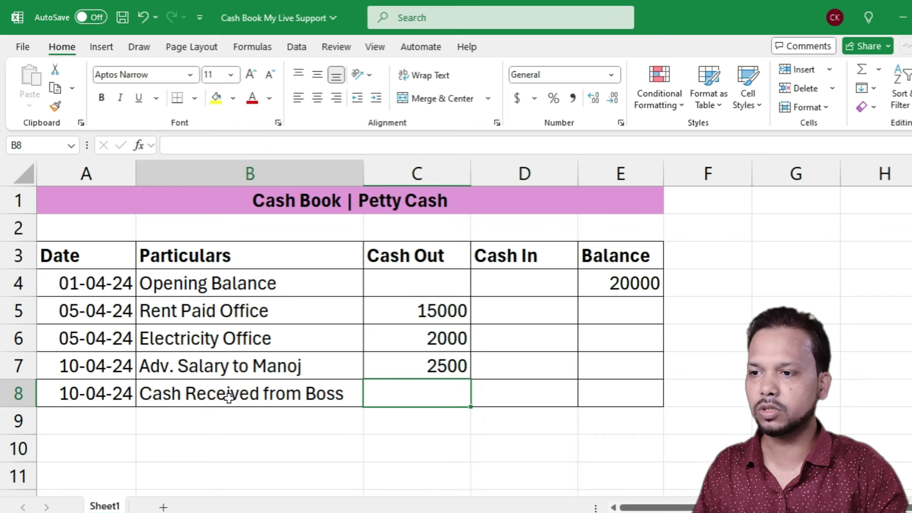
Step: Enter 30000 as the Cash In amount for row 8
click(523, 392)
drag(535, 257, 522, 403)
click(499, 390)
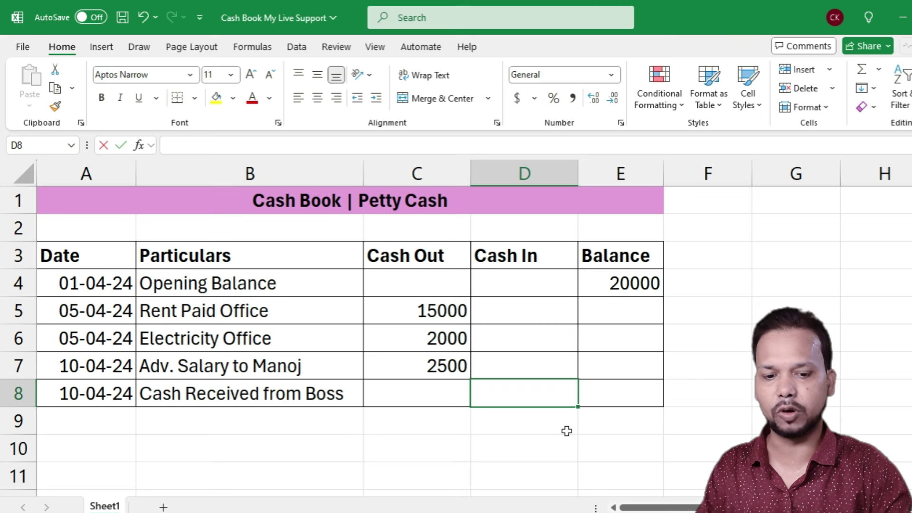
text(30000)
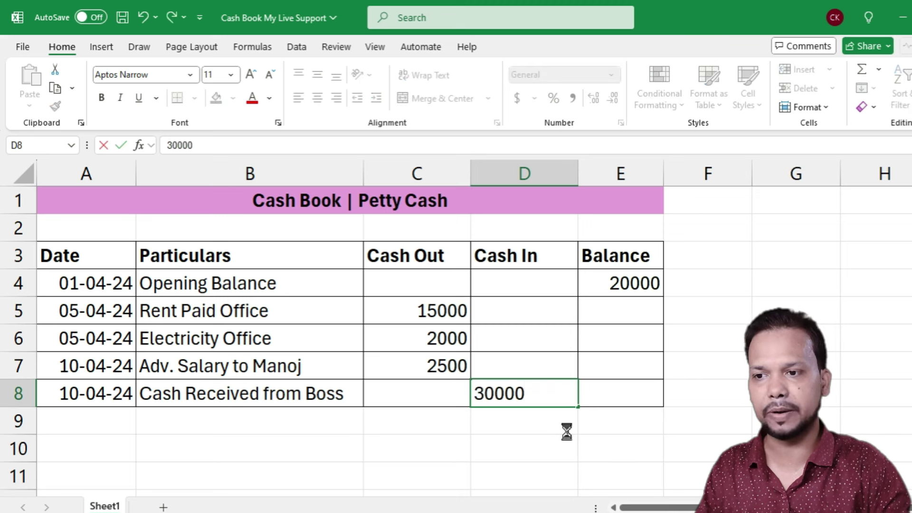
key(Tab)
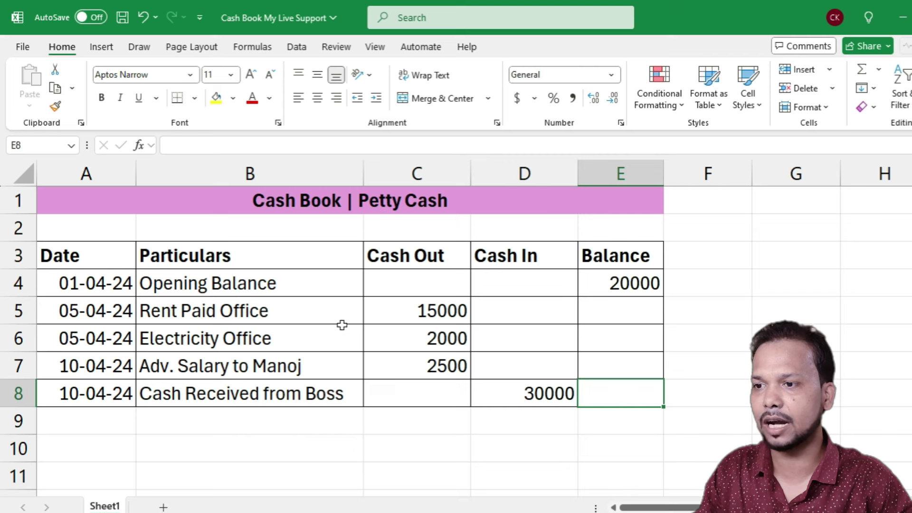
click(306, 310)
drag(306, 310, 403, 310)
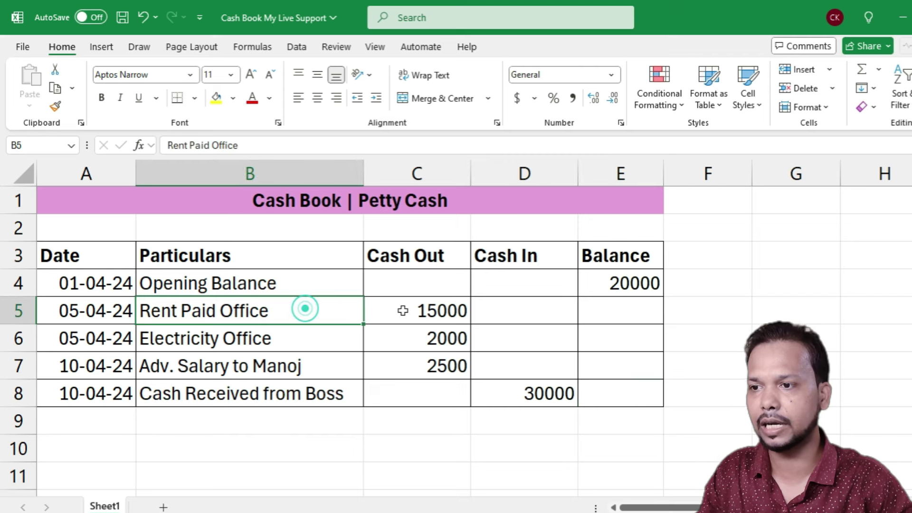
click(403, 311)
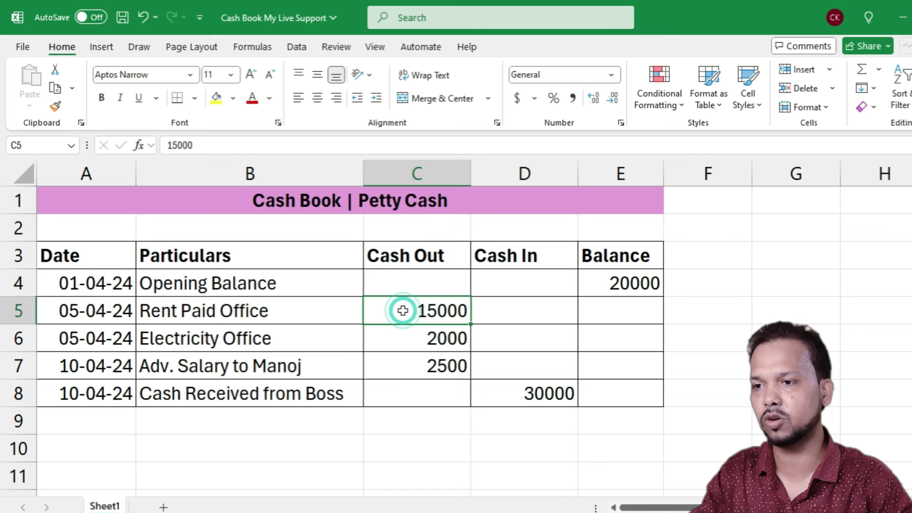
Step: Convert A3:E8 into a table with headers using Ctrl+T
key(ctrl+t)
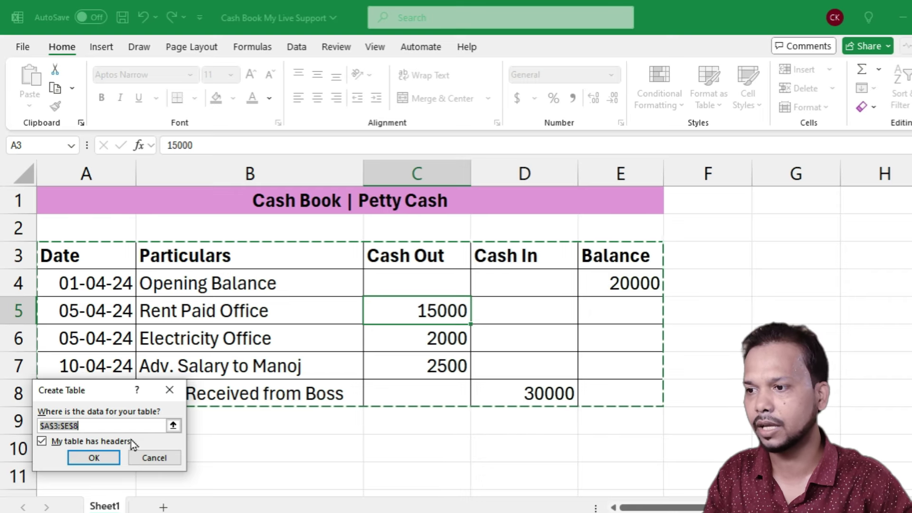
mouse_move(110, 397)
mouse_down()
mouse_move(417, 324)
mouse_move(400, 295)
mouse_up()
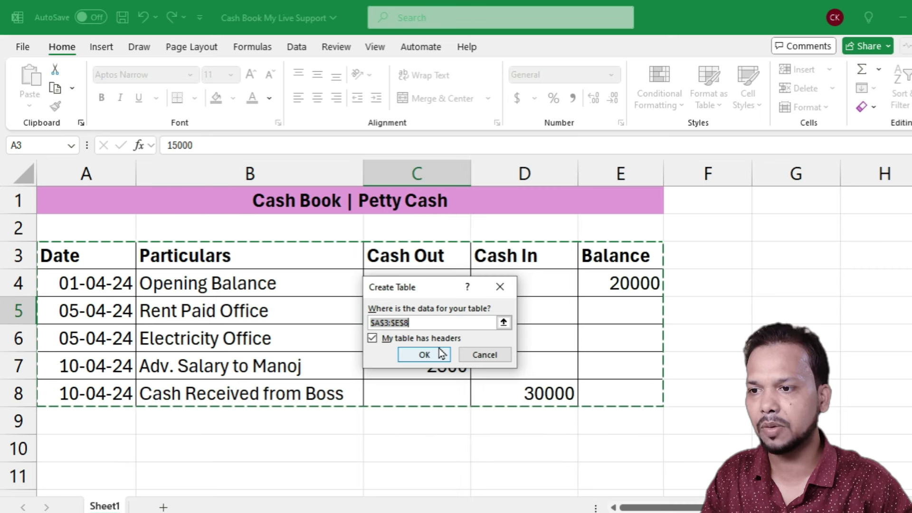
click(425, 355)
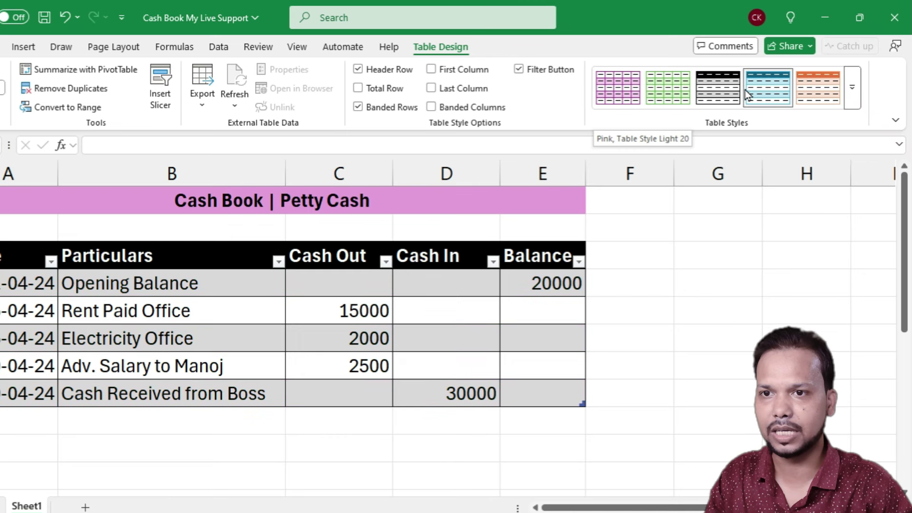
click(855, 102)
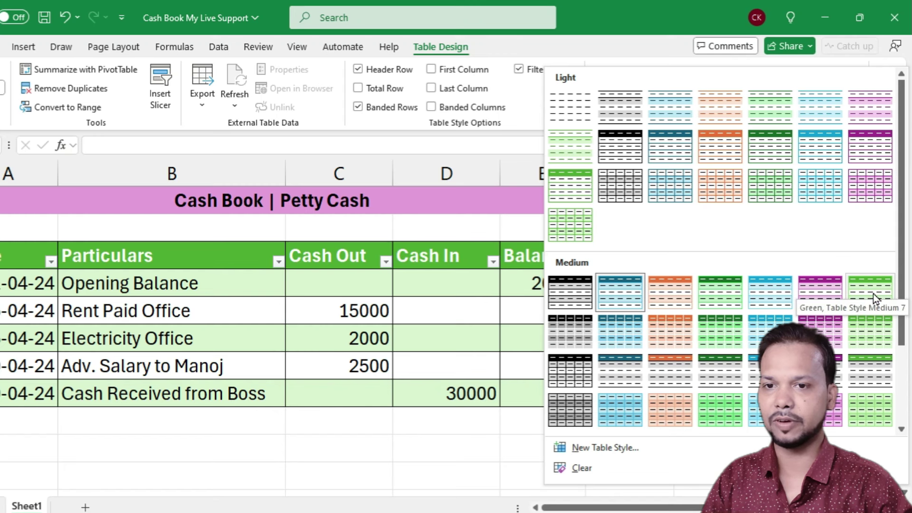
click(871, 290)
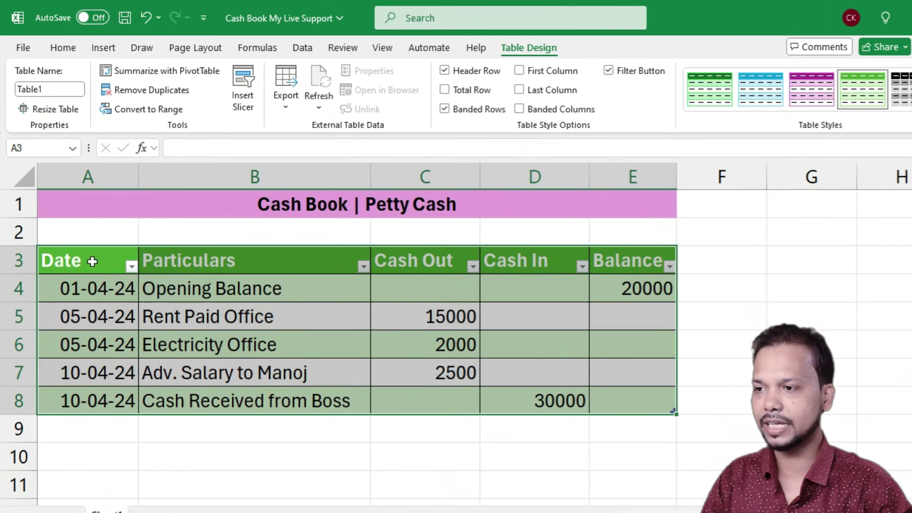
click(281, 261)
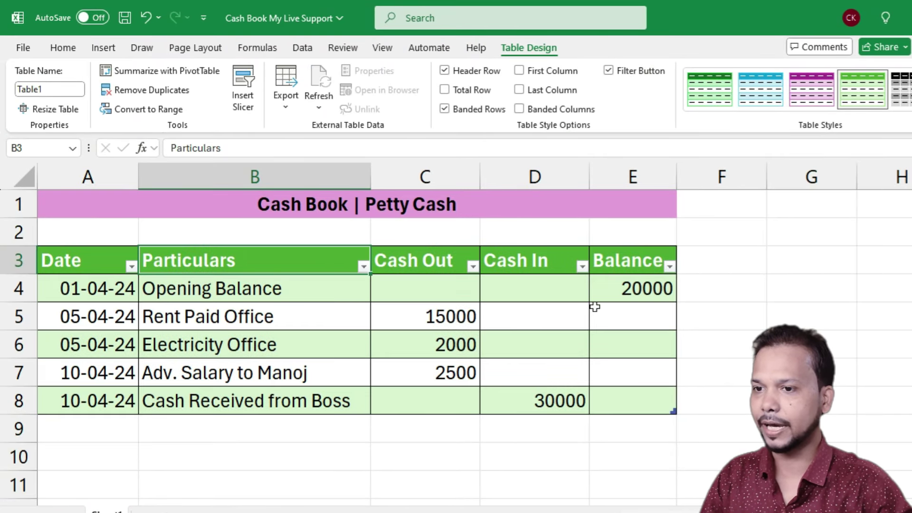
click(482, 349)
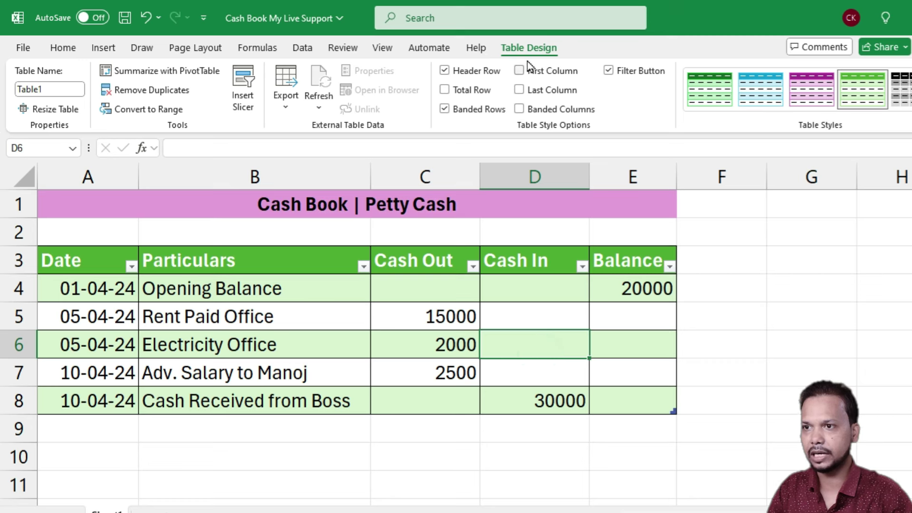
Step: Turn on the table's Total row and set the Cash In total to Sum, 30000
click(445, 90)
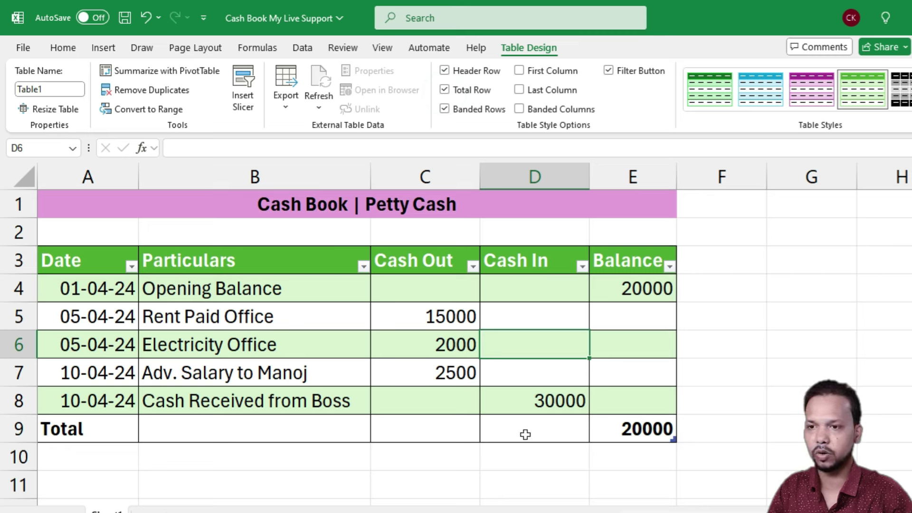
click(629, 424)
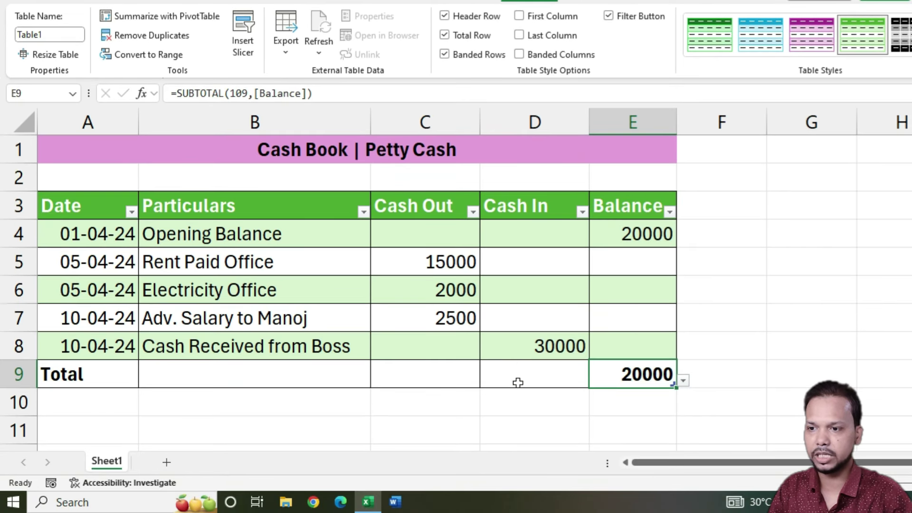
click(518, 383)
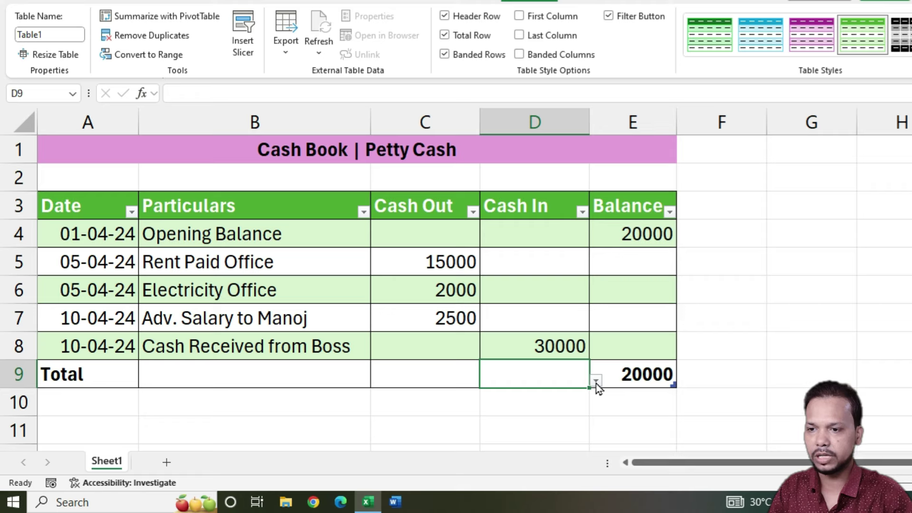
click(596, 381)
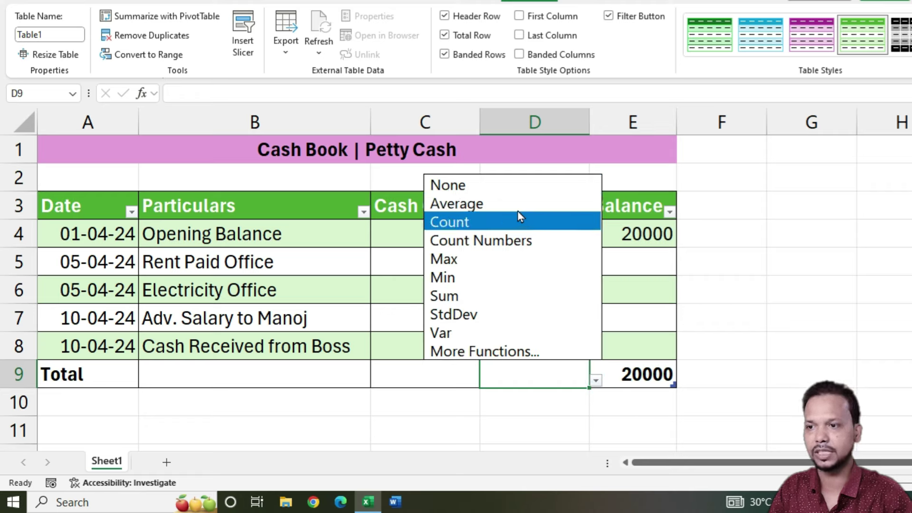
click(537, 297)
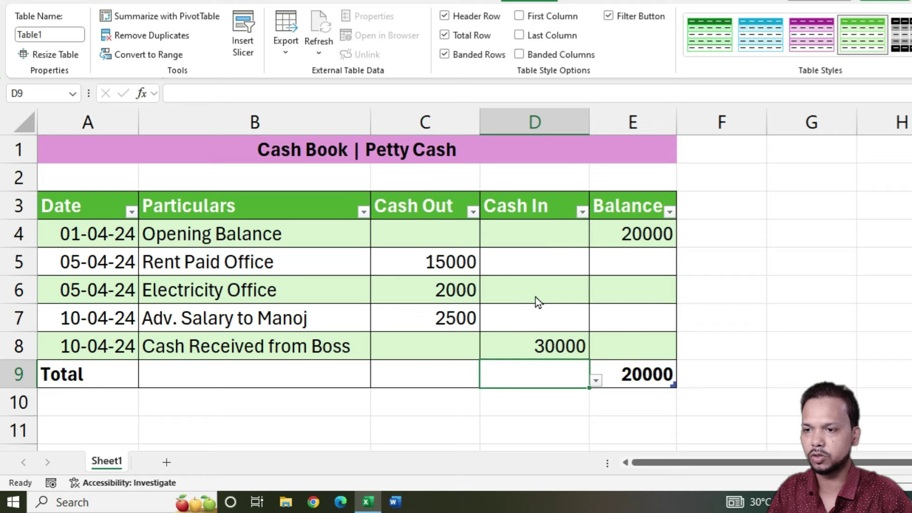
drag(538, 227, 531, 343)
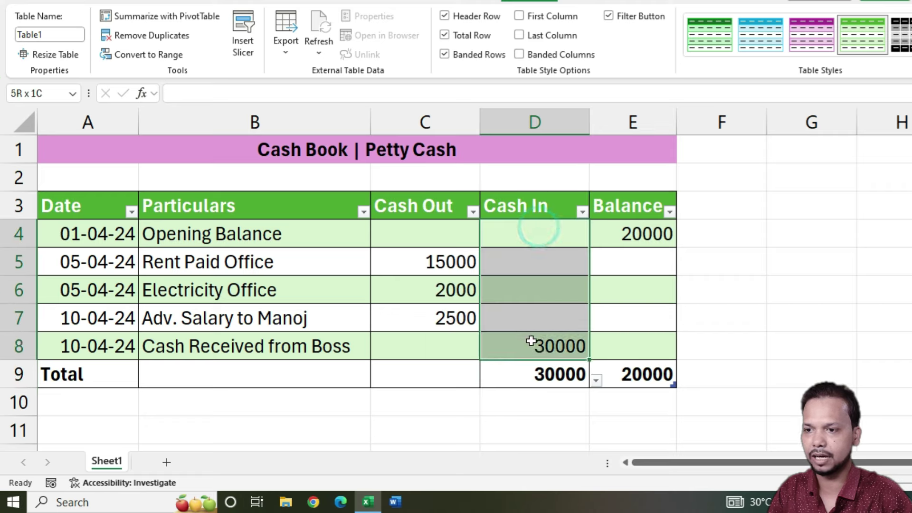
Step: Set the Cash Out total to Sum, 19500, and check the totals against the amounts
click(449, 376)
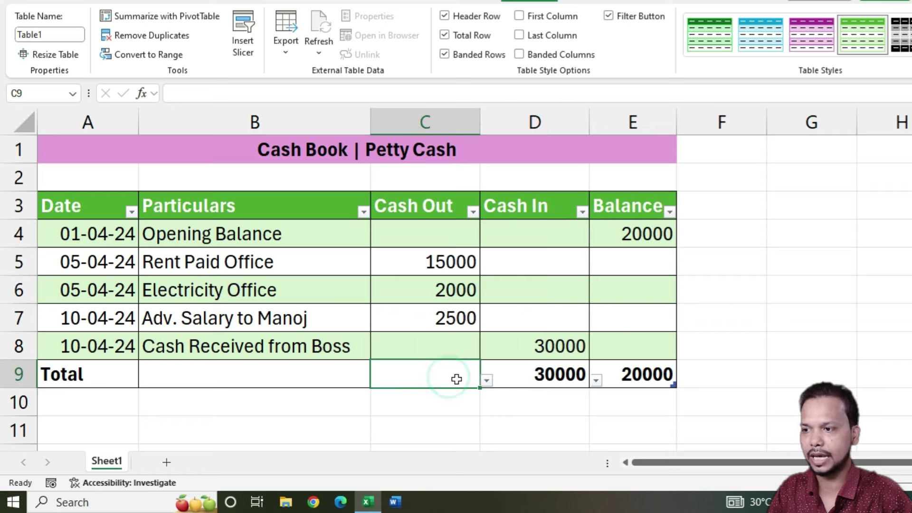
click(487, 381)
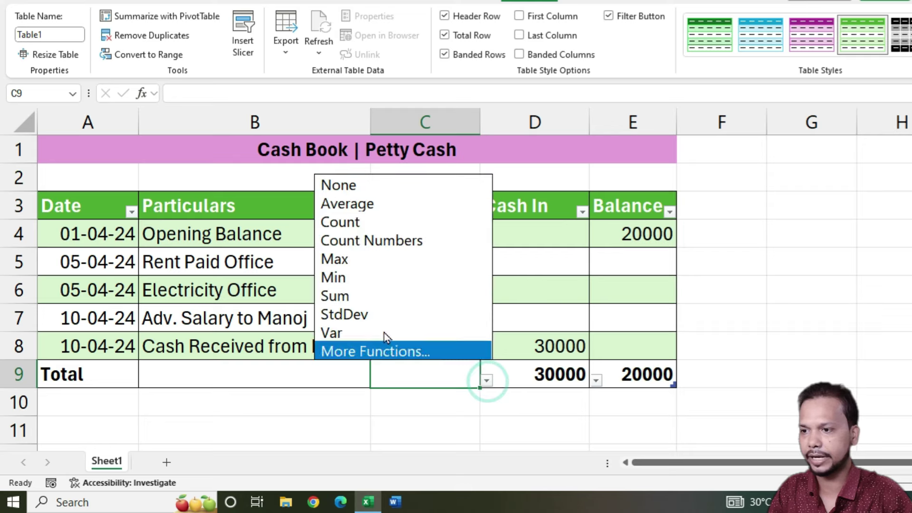
click(383, 297)
drag(424, 236, 425, 346)
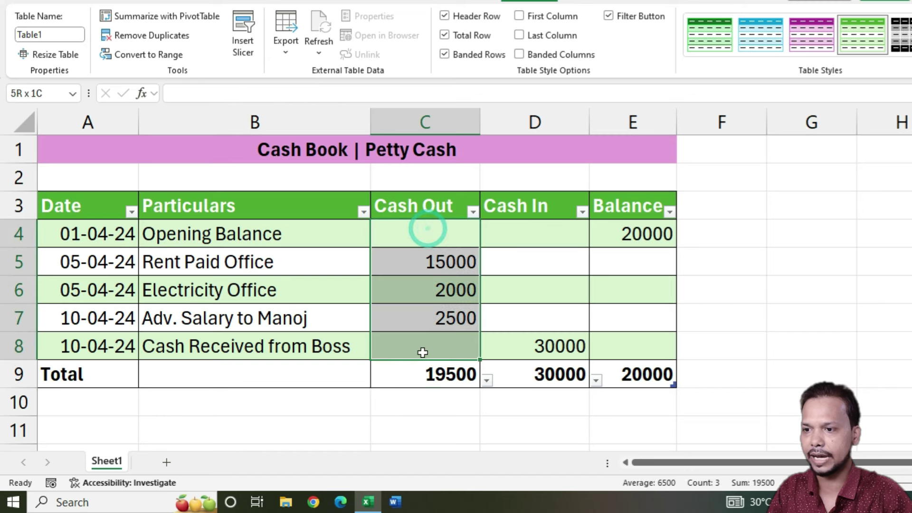
drag(547, 238, 542, 347)
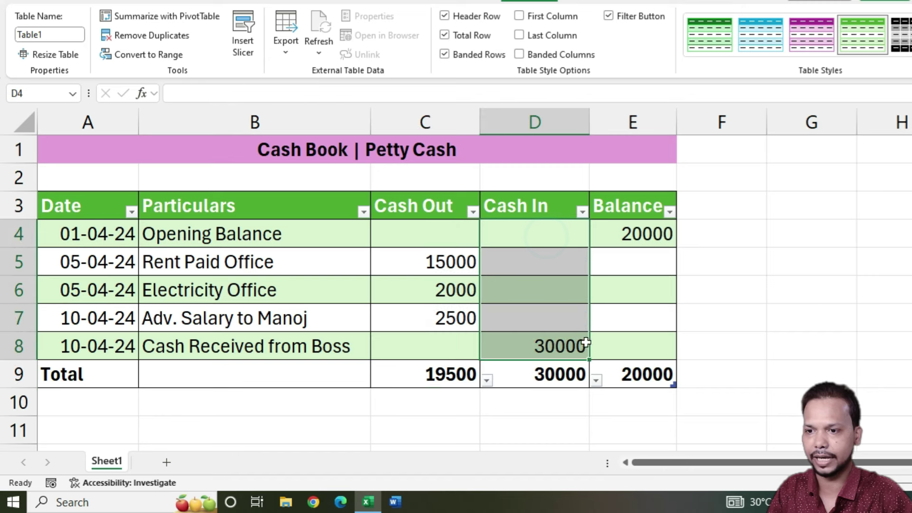
click(387, 375)
drag(641, 259, 639, 343)
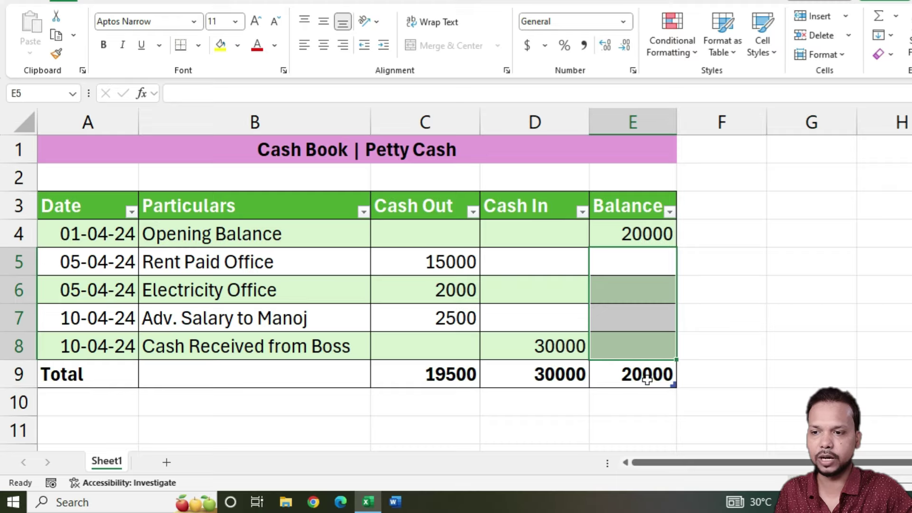
click(615, 376)
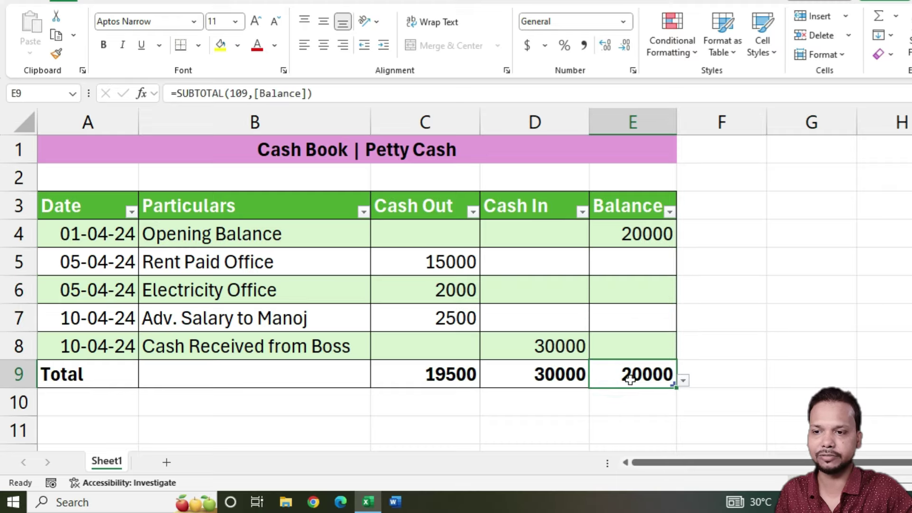
Step: Clear the Balance total and enter =E4+[@[Cash In]]-[@[Cash Out]] in E5
key(Delete)
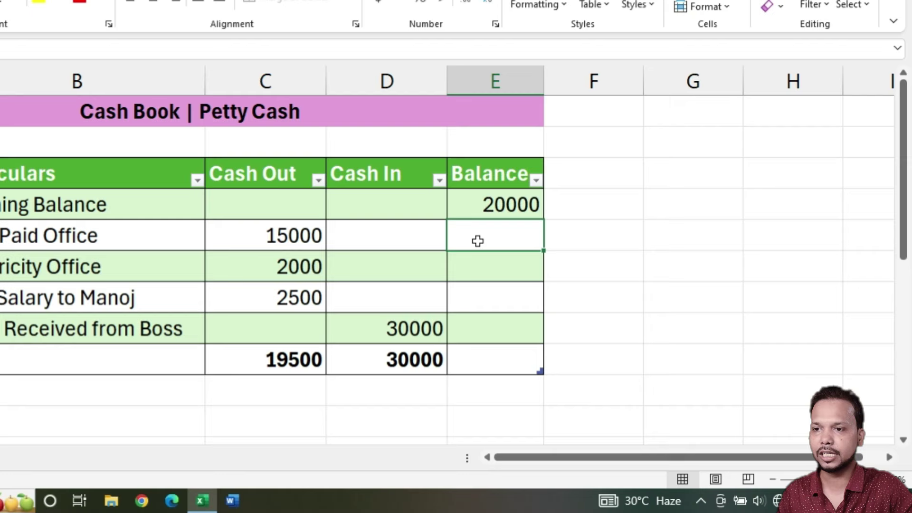
click(658, 271)
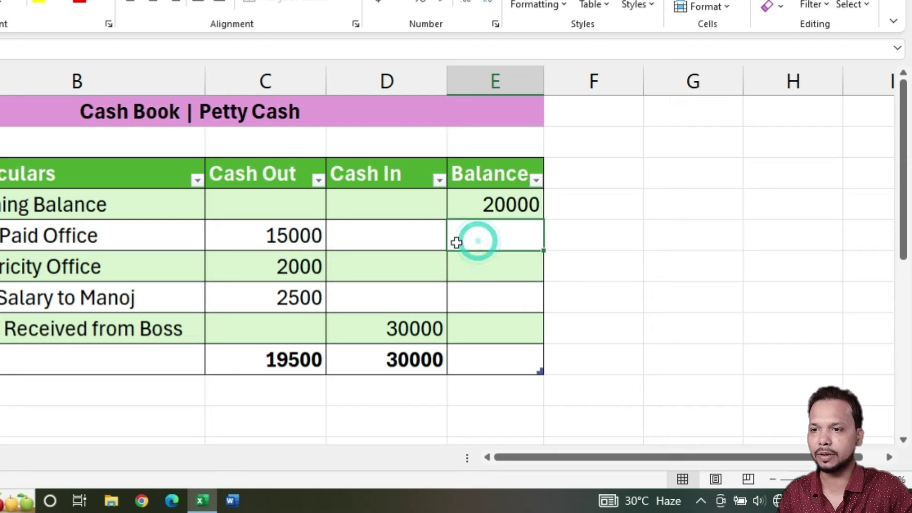
text(=)
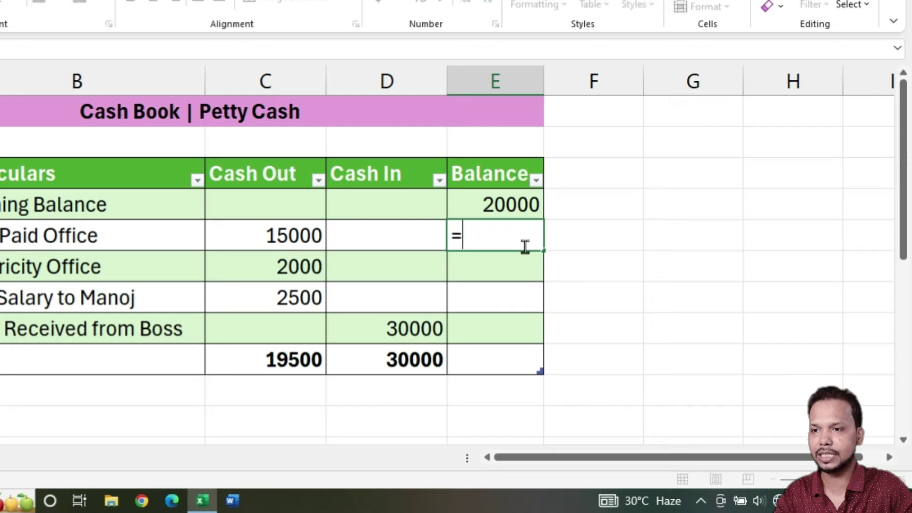
click(477, 200)
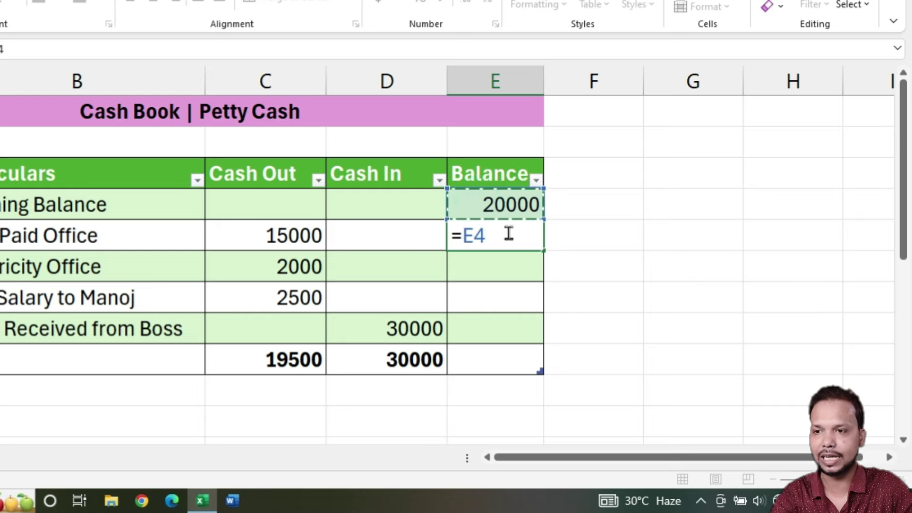
text(+)
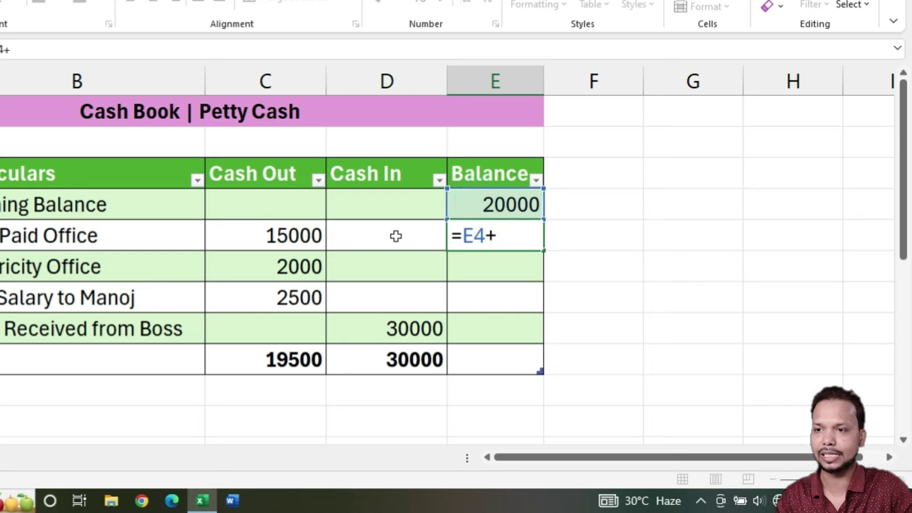
click(408, 239)
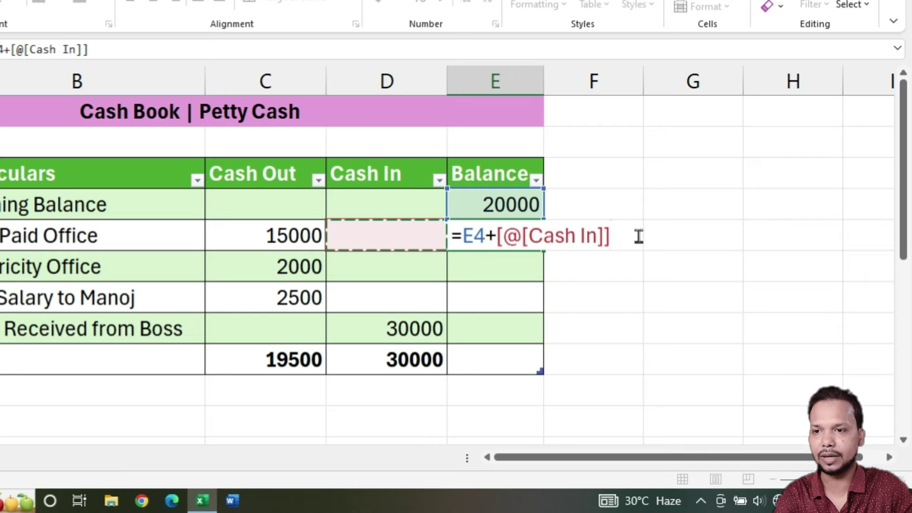
text(-)
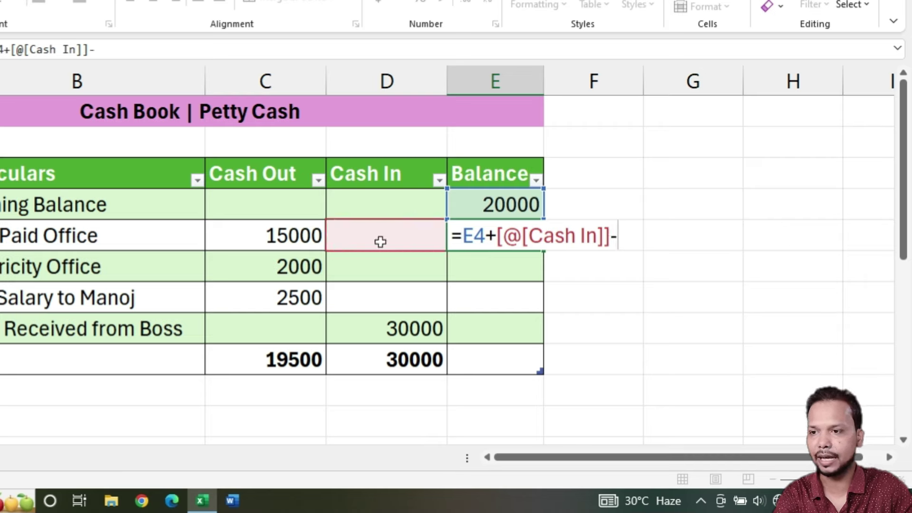
click(262, 238)
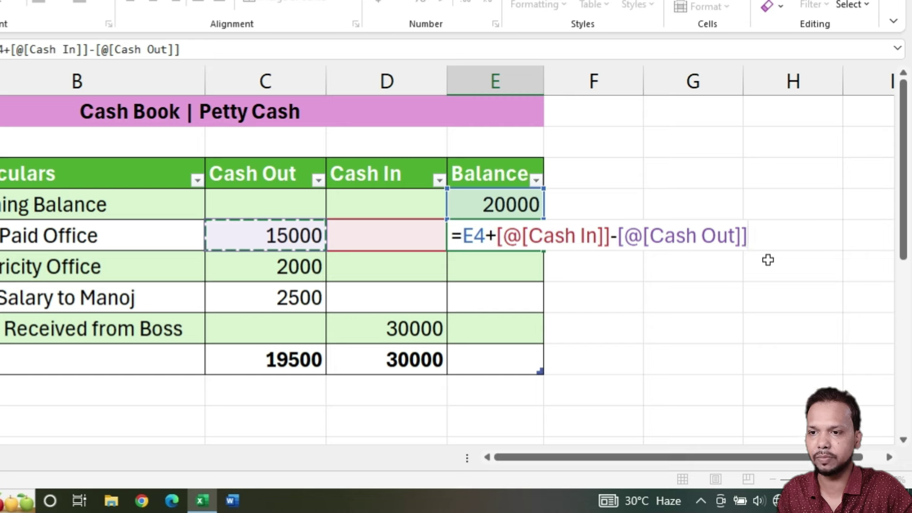
key(Return)
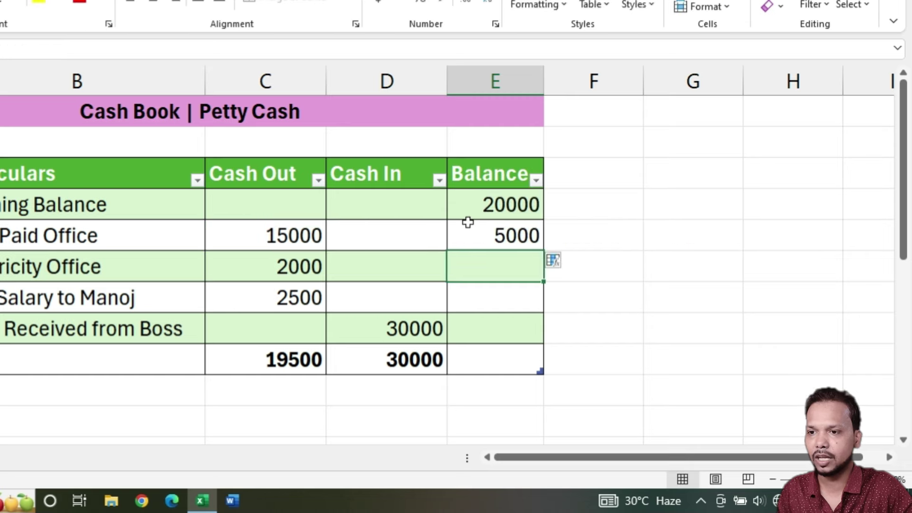
Step: Fill the running-balance formula down to E8, giving 5000, 3000, 500 and 30500
click(465, 234)
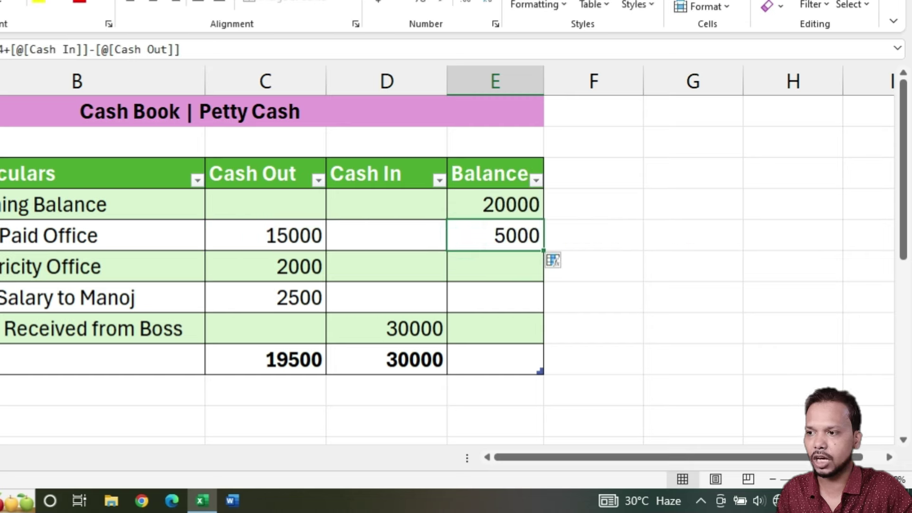
click(491, 236)
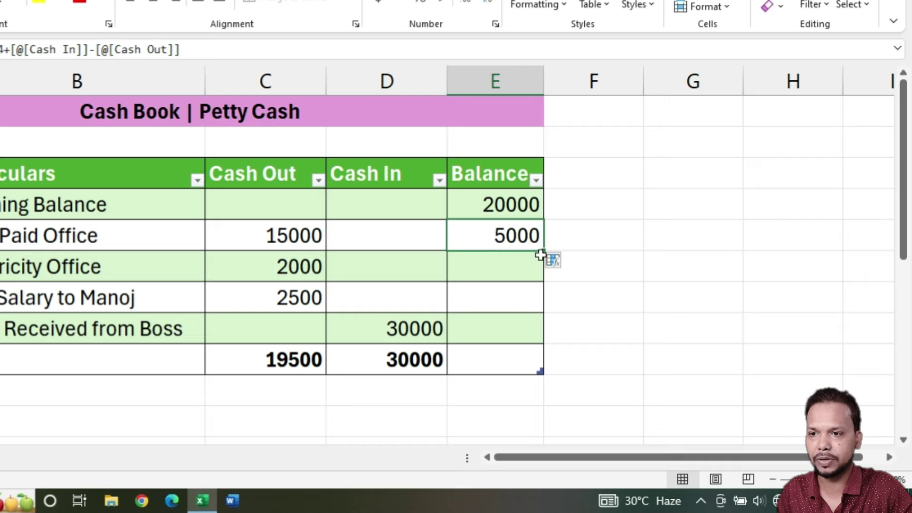
double_click(546, 252)
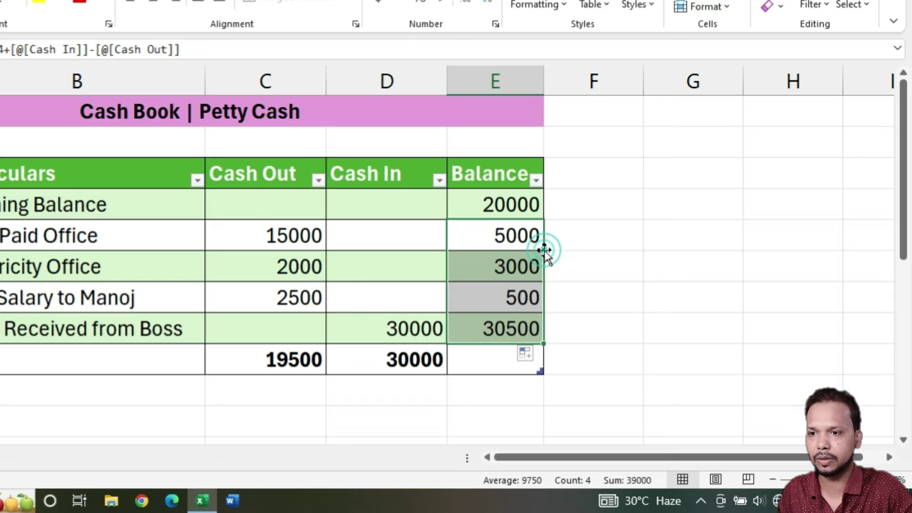
click(481, 330)
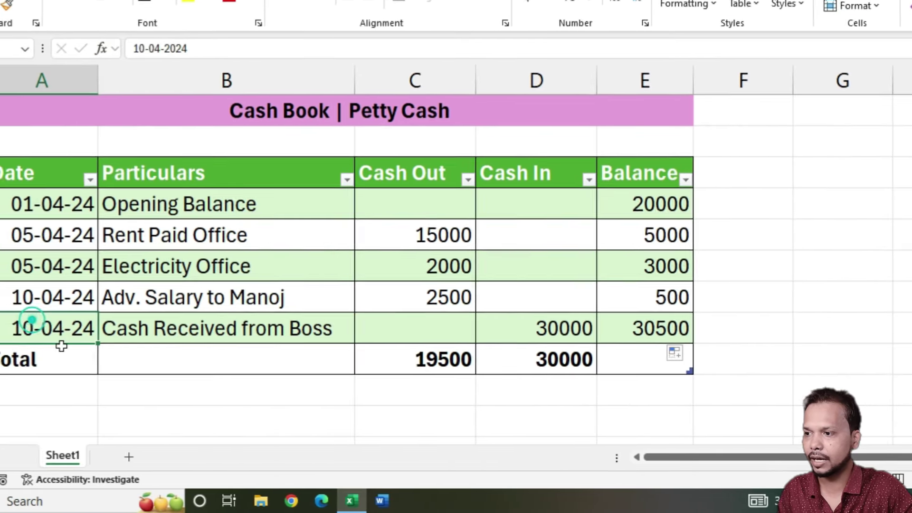
click(20, 328)
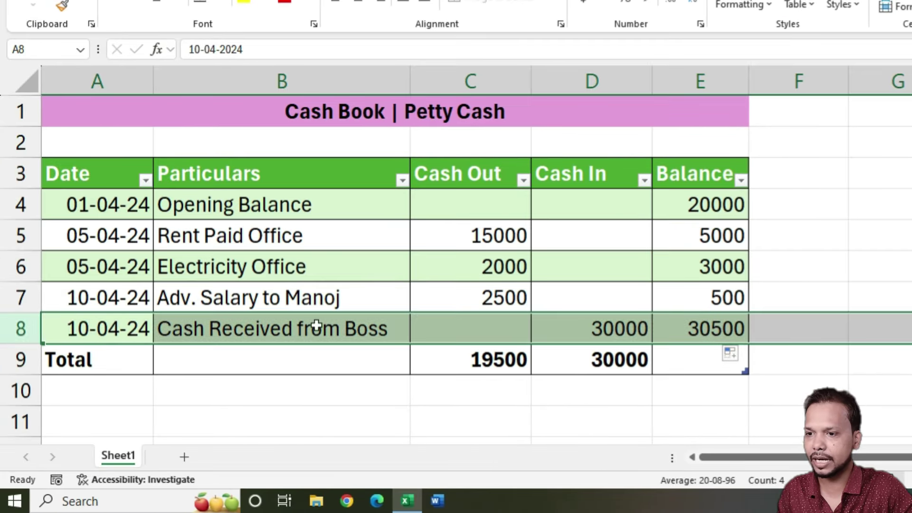
click(680, 328)
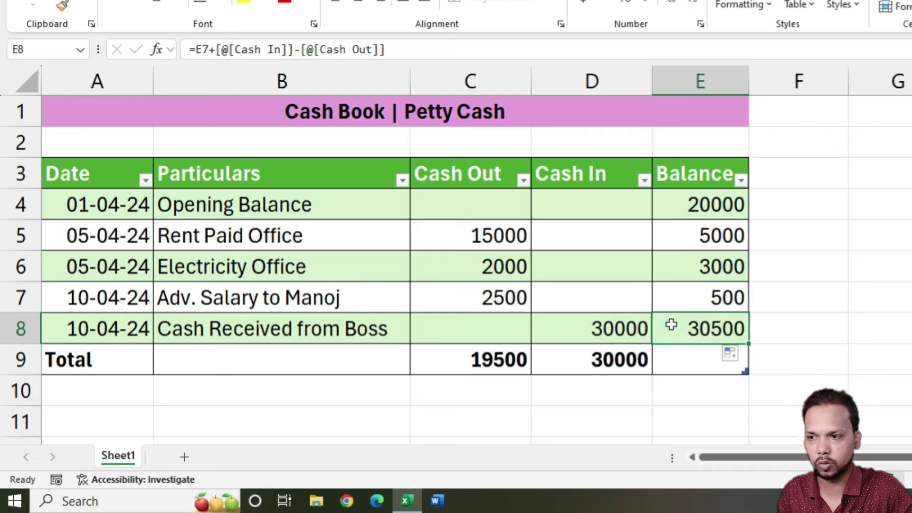
click(715, 297)
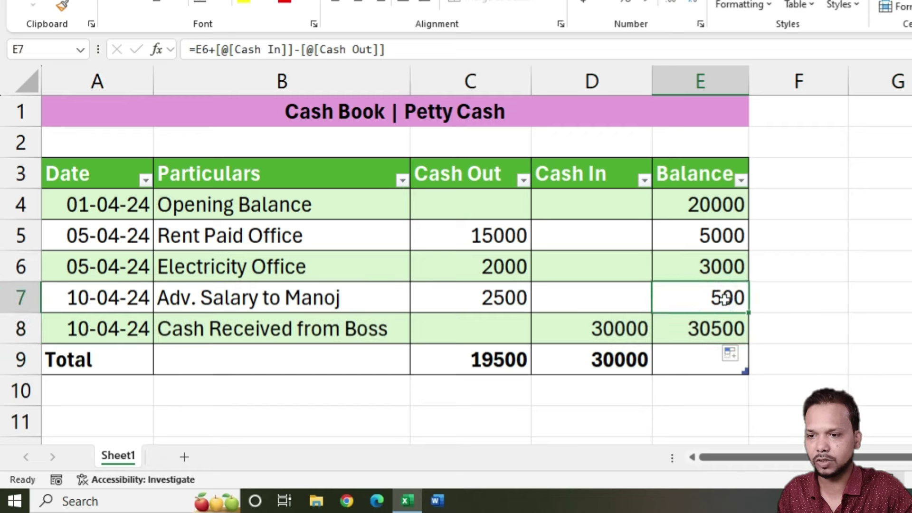
click(567, 408)
key(Up)
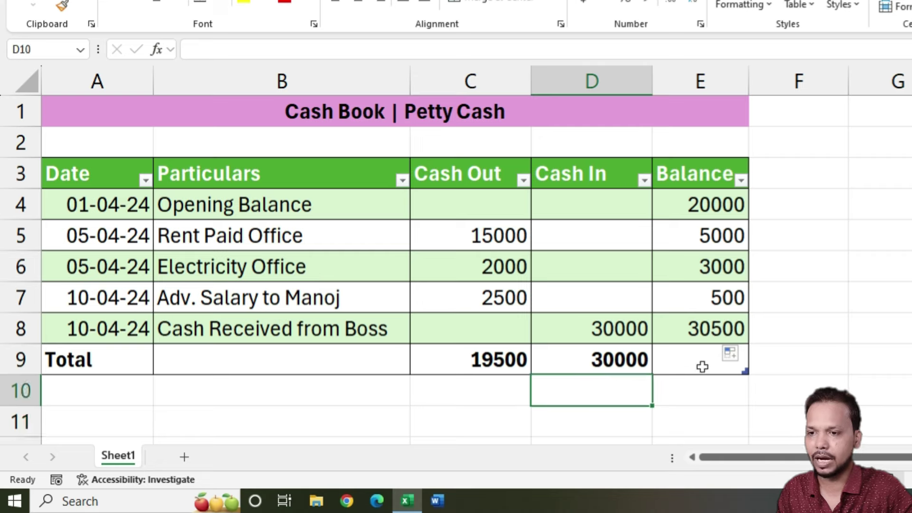
click(701, 336)
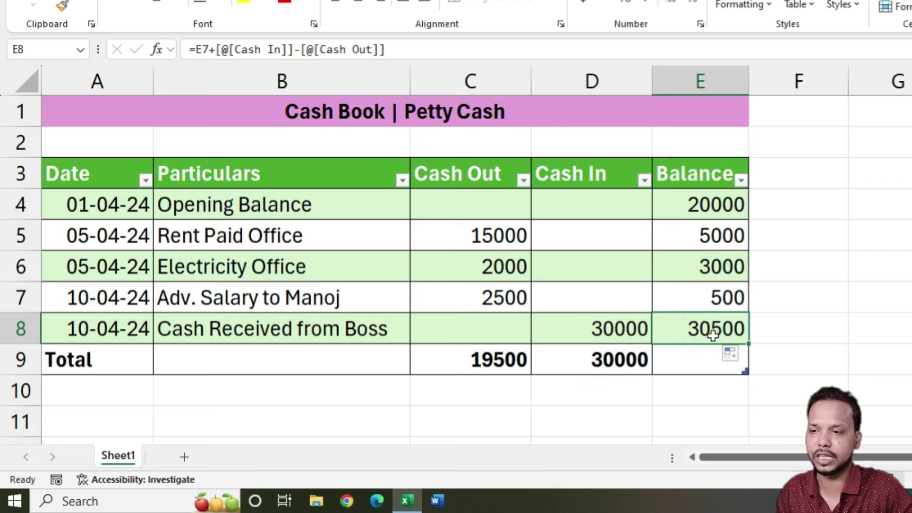
Step: Label B10 'Balance' and compute E4 + Cash In total − Cash Out total beside it, 30500
click(371, 389)
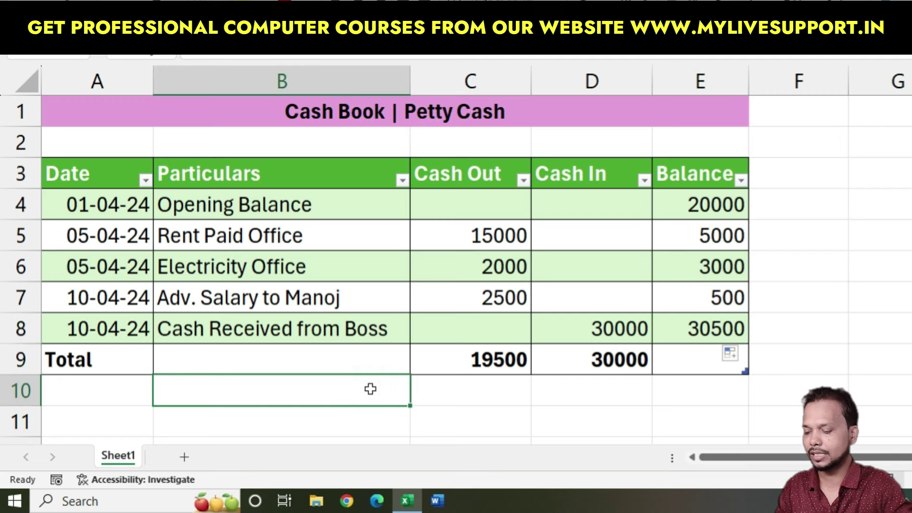
text(Bal)
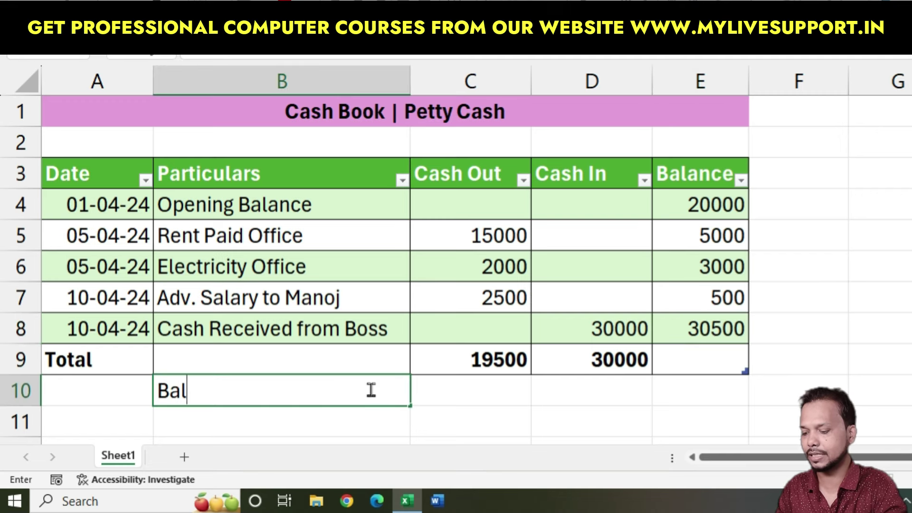
text(ance)
key(Tab)
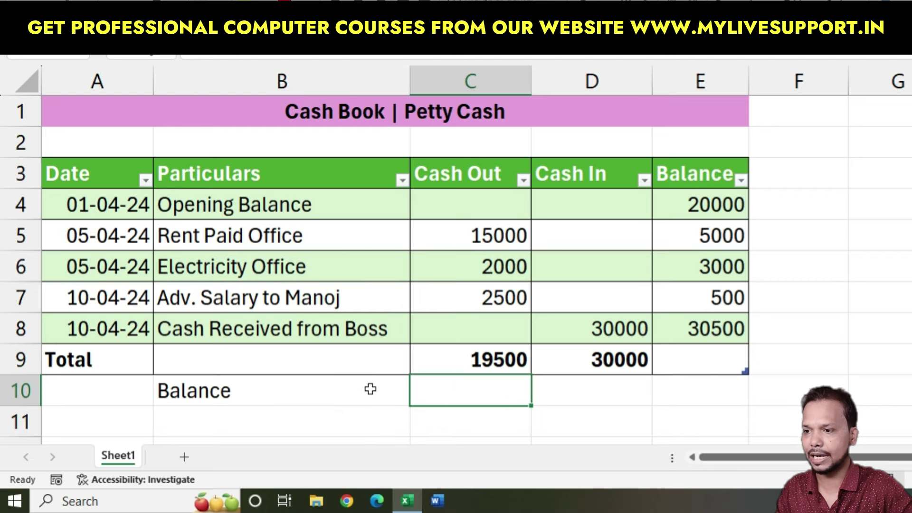
click(479, 392)
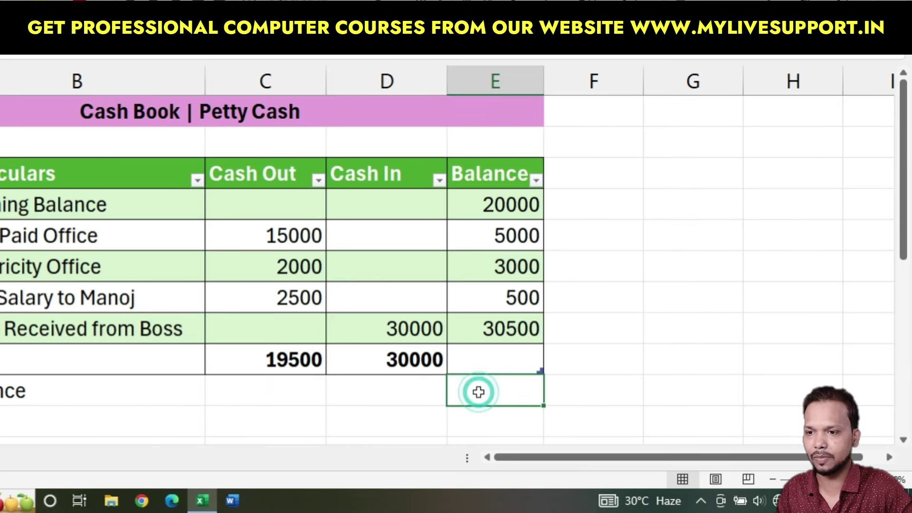
text(=)
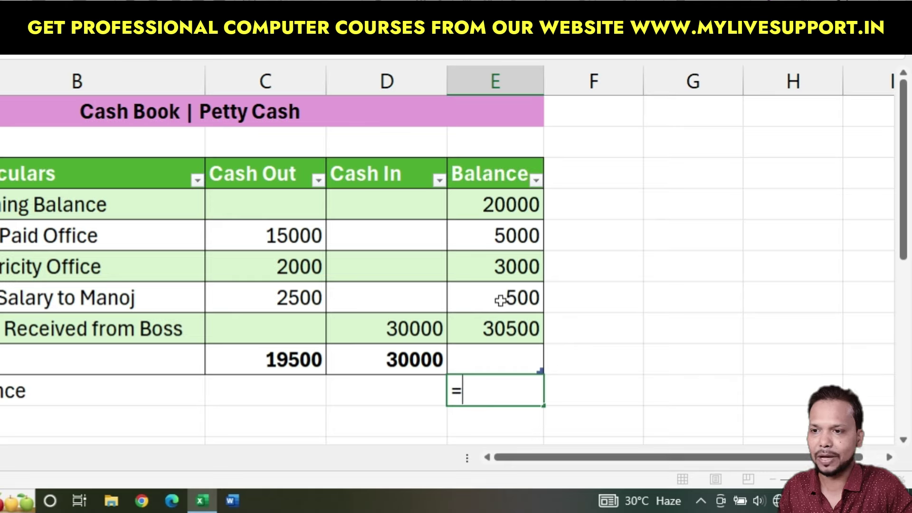
click(486, 206)
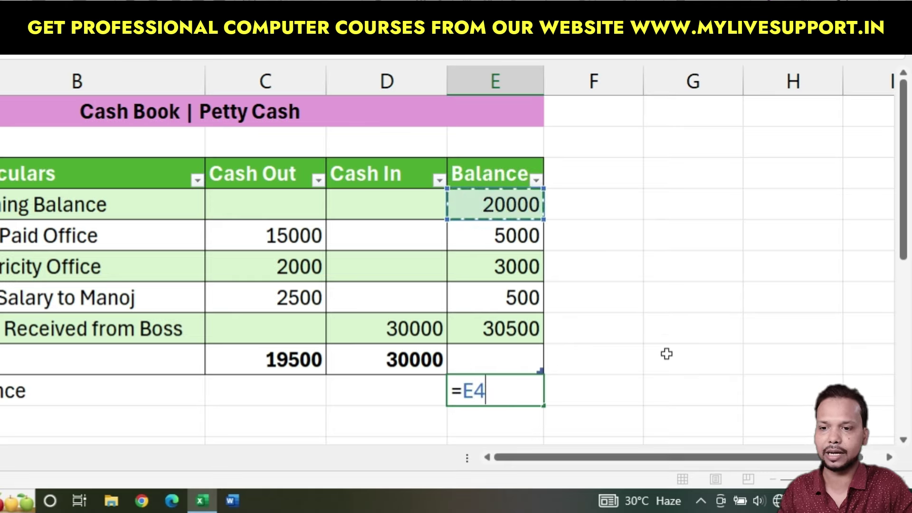
text(+)
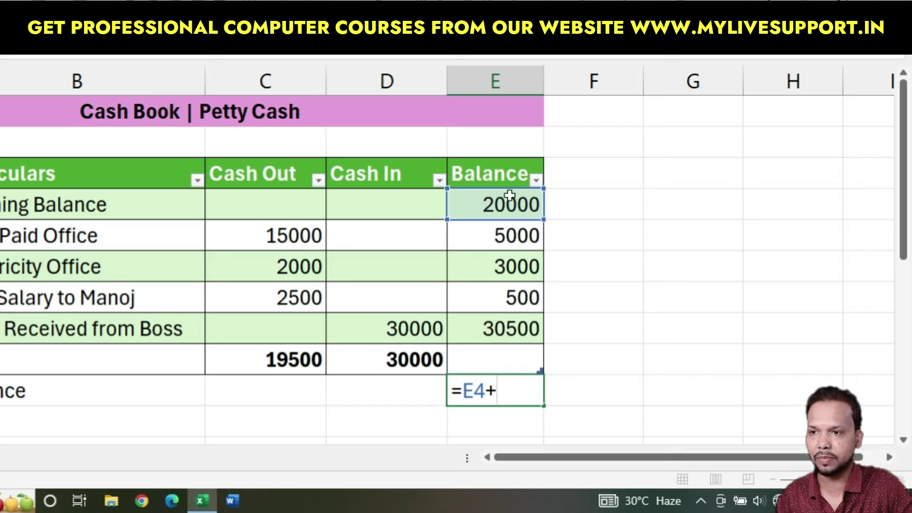
click(379, 361)
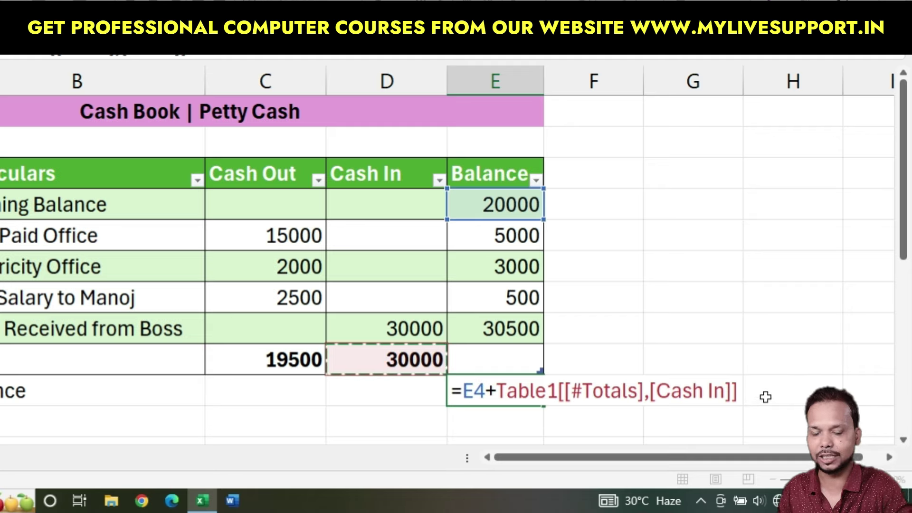
text(-)
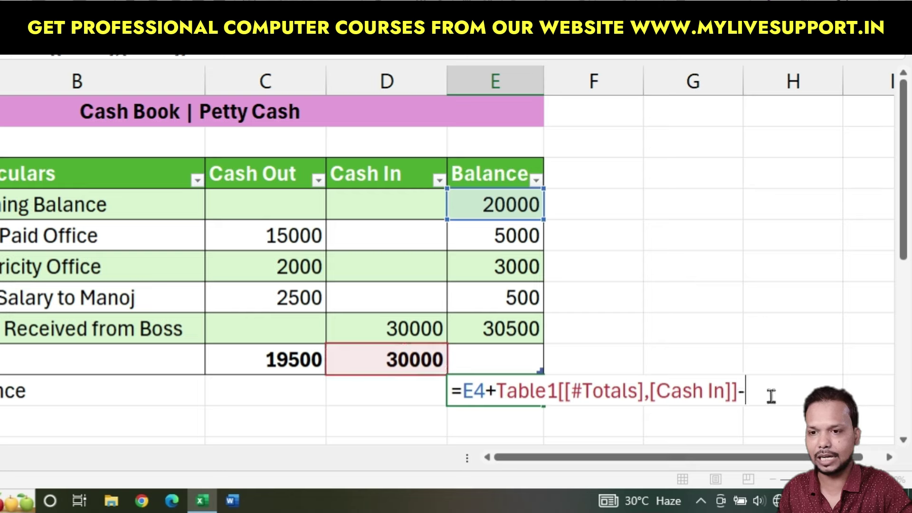
click(251, 366)
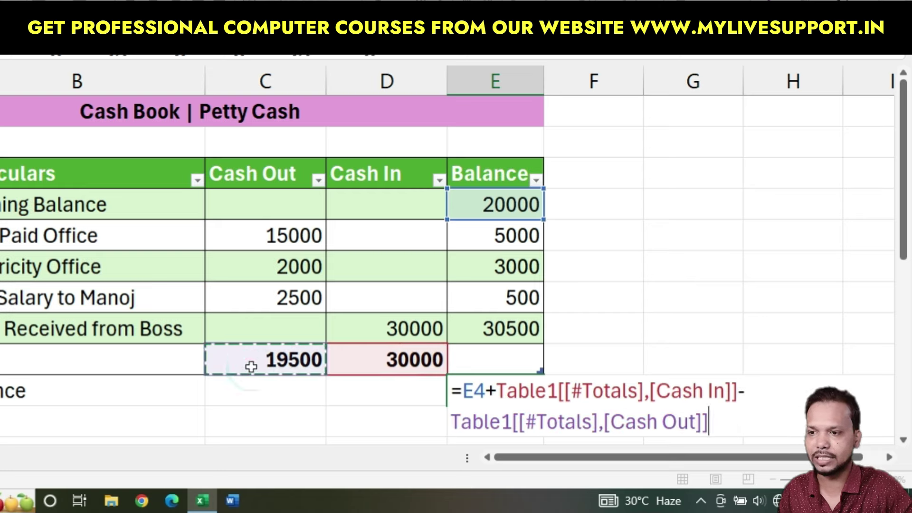
key(Return)
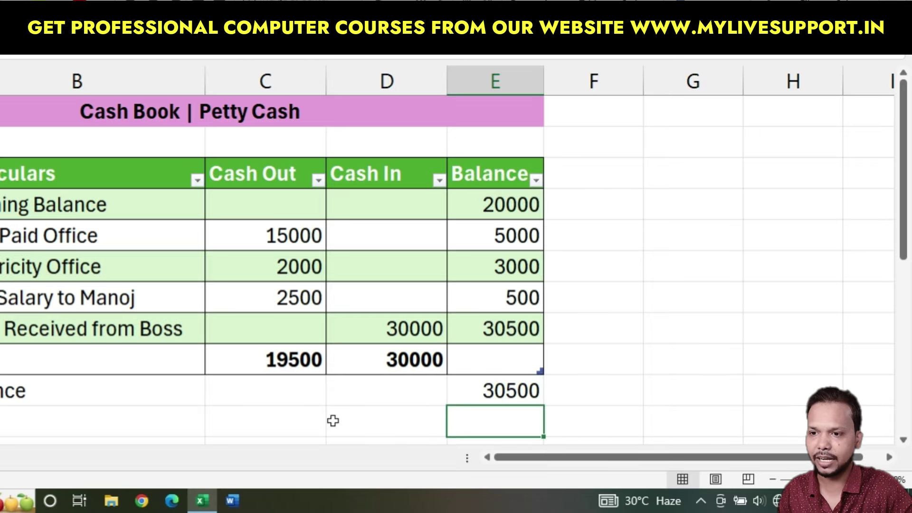
Step: Insert a blank table row above the Electricity Office entry
click(497, 391)
click(497, 391)
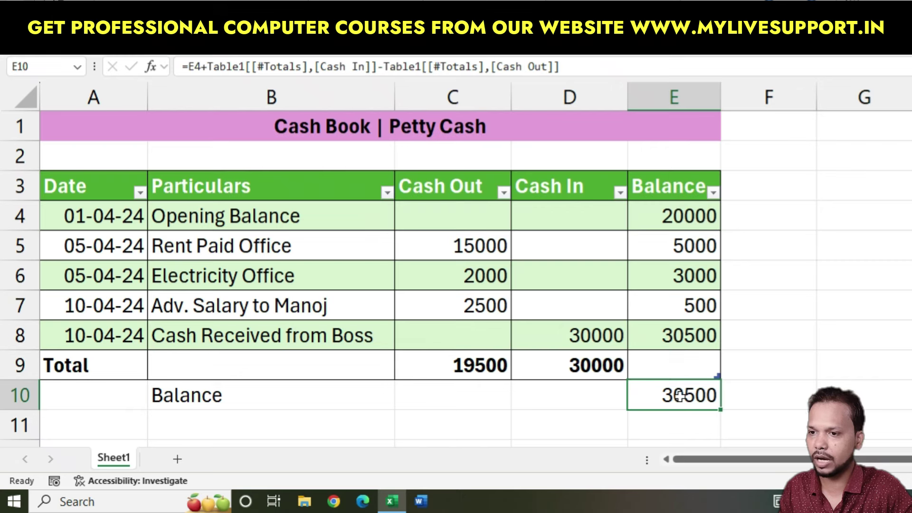
click(665, 299)
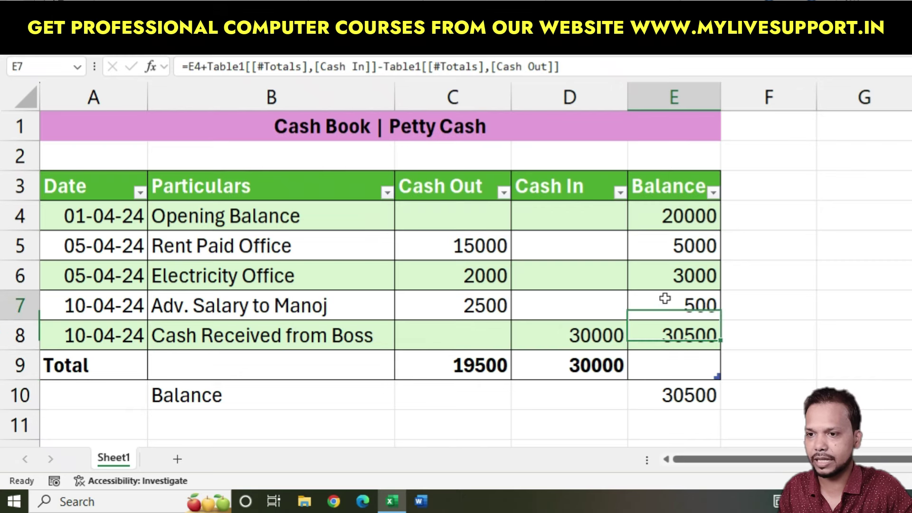
click(655, 275)
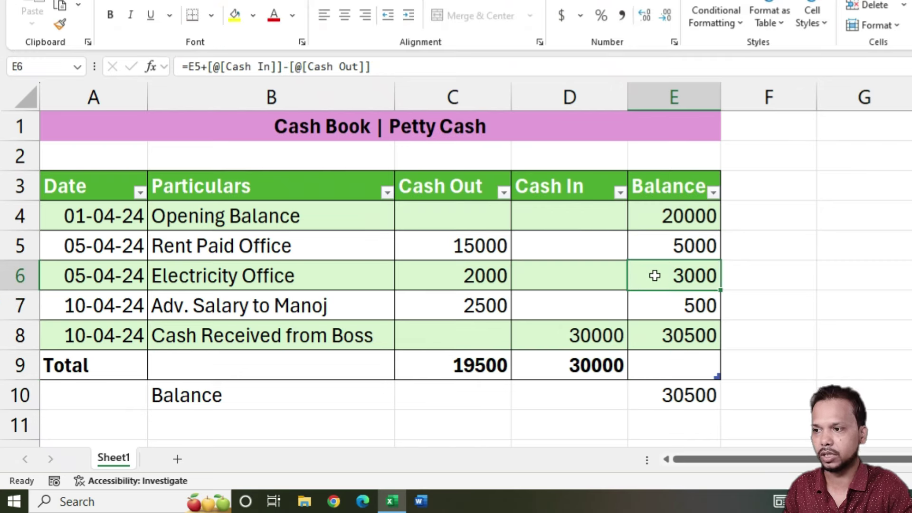
key(shift+space)
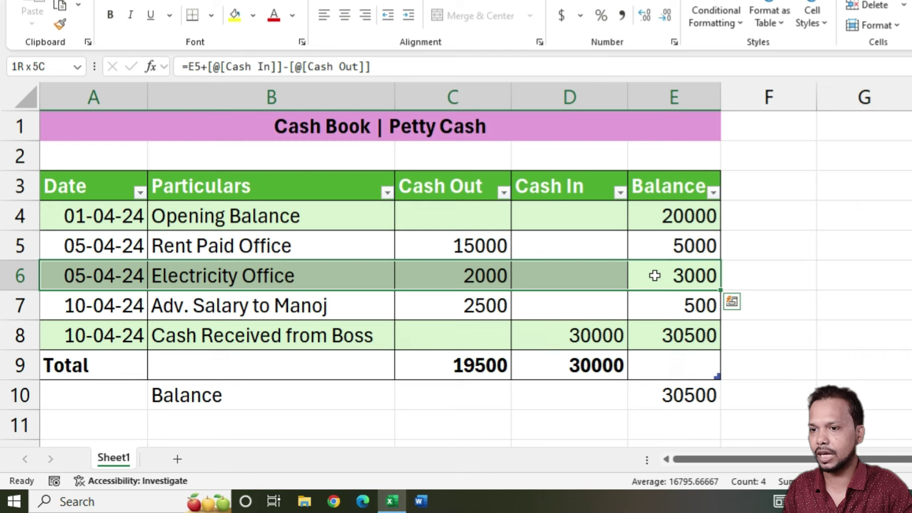
key(ctrl+shift+plus)
Step: Fill the new row with date 05-04-24, a Conveyance entry naming the payee, and 500 Cash Out
key(Home)
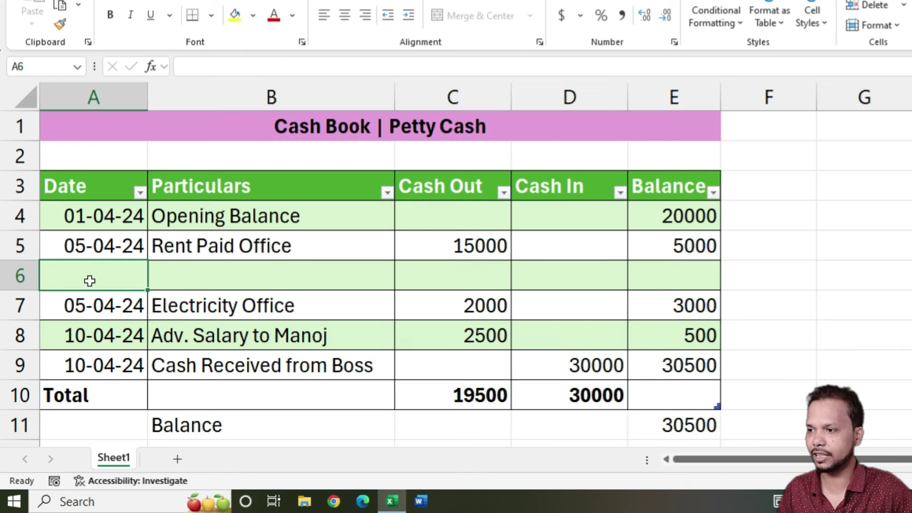
key(ctrl+d)
click(211, 283)
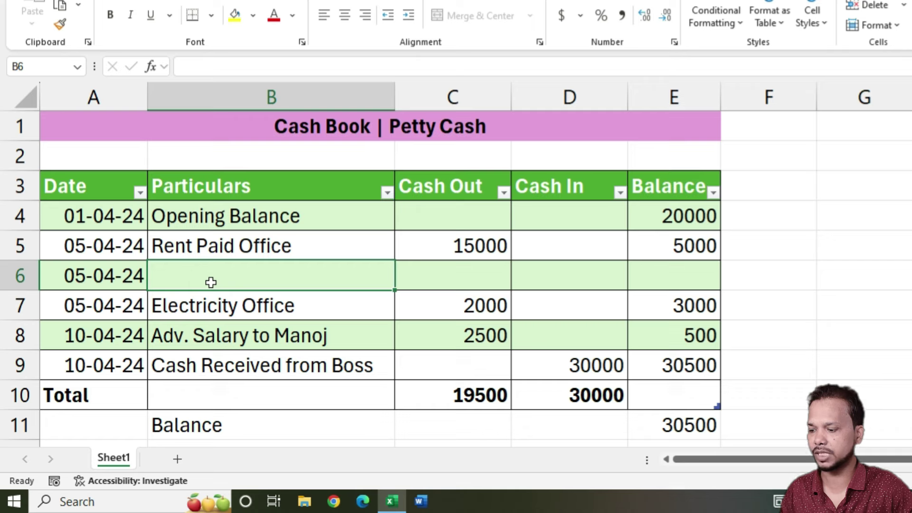
text(Conveyance to Ramesh)
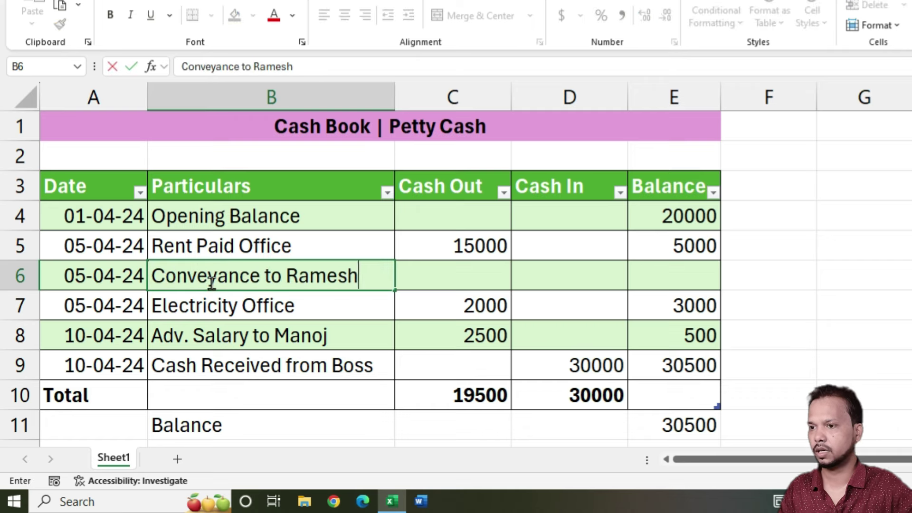
click(442, 267)
text(5)
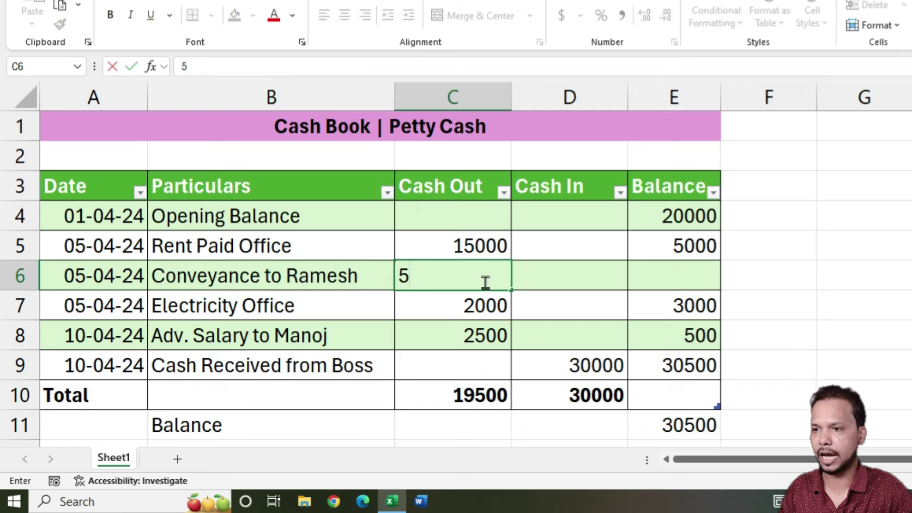
text(00)
key(Tab)
click(704, 279)
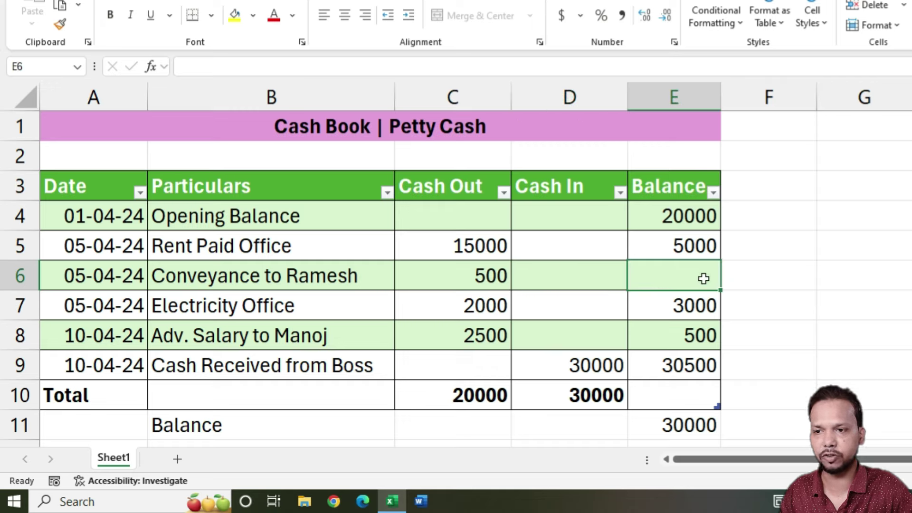
click(666, 251)
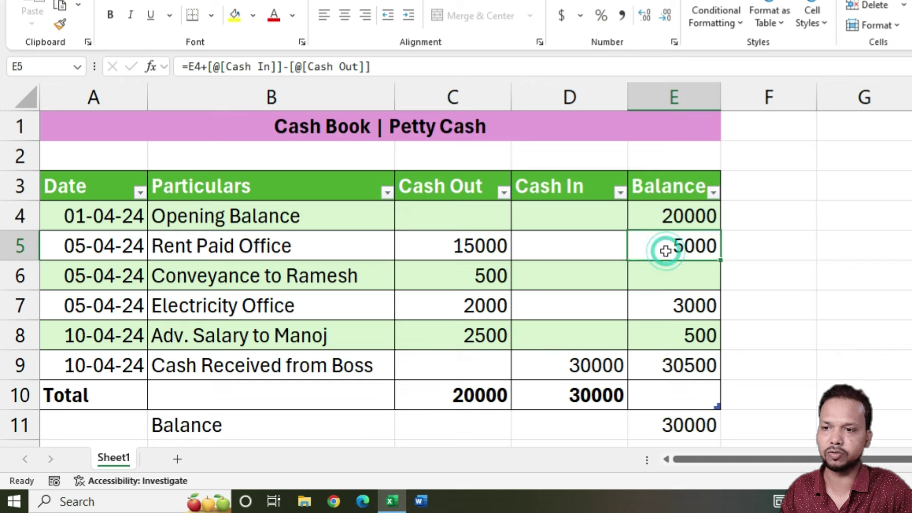
double_click(666, 250)
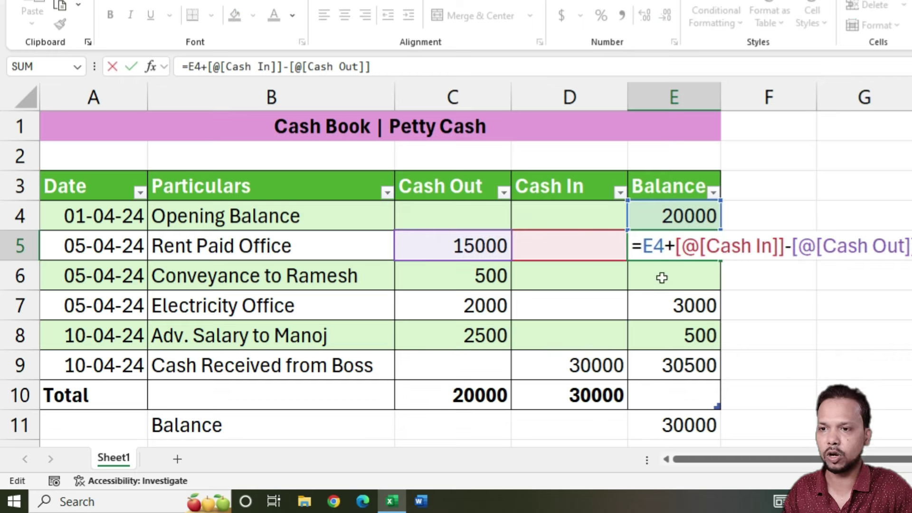
key(Escape)
click(662, 277)
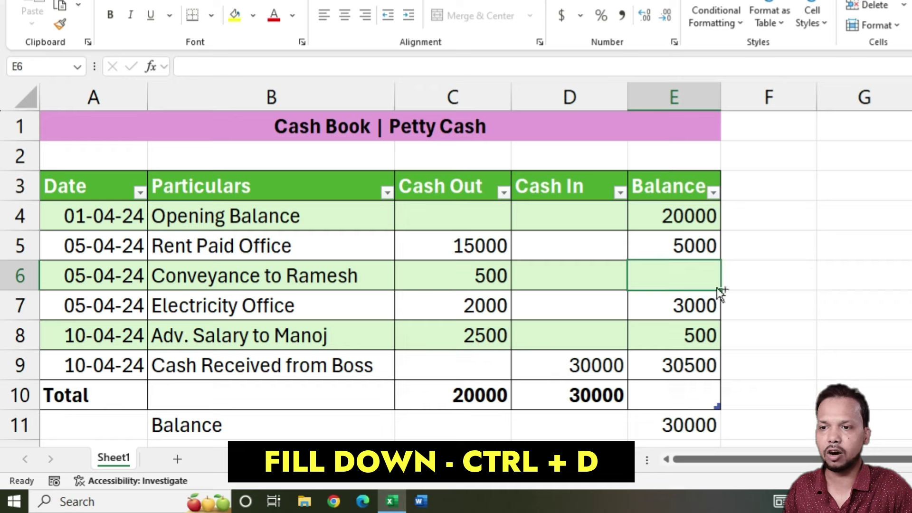
key(ctrl+d)
click(665, 244)
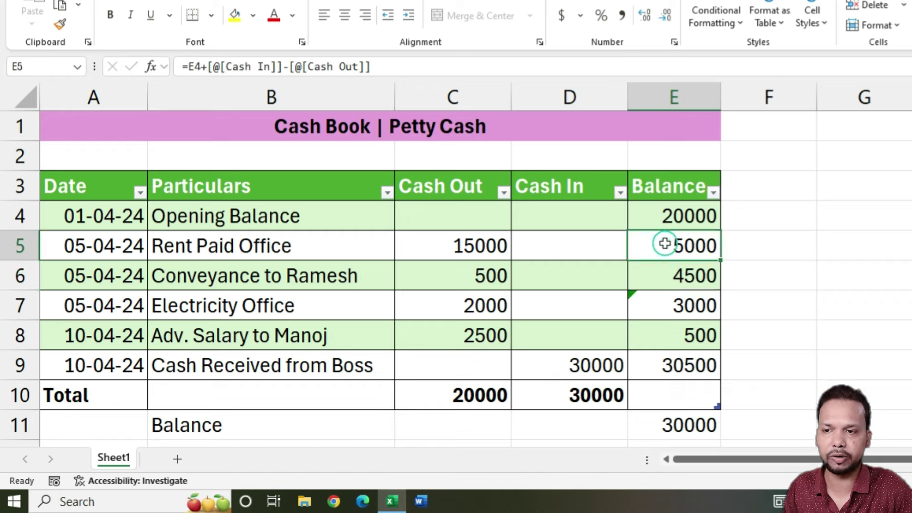
click(644, 276)
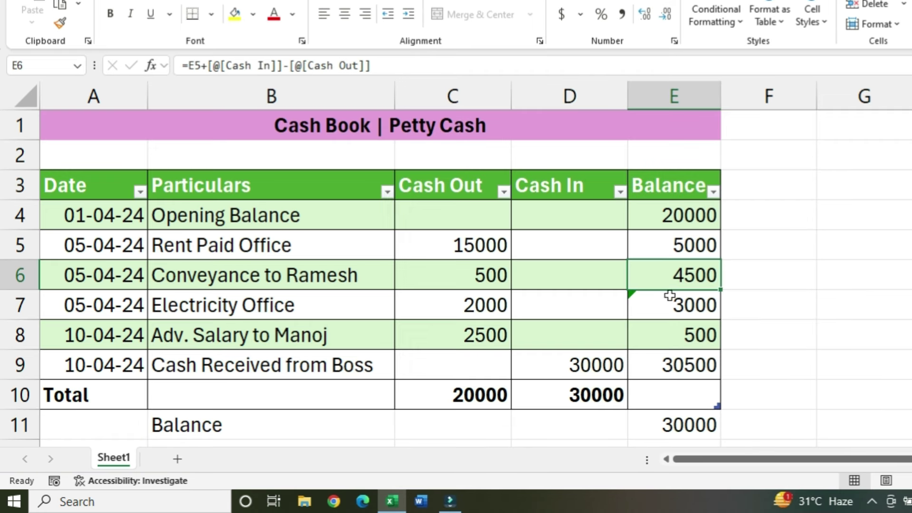
click(670, 275)
ctrl+scroll(752, 308, down, 1)
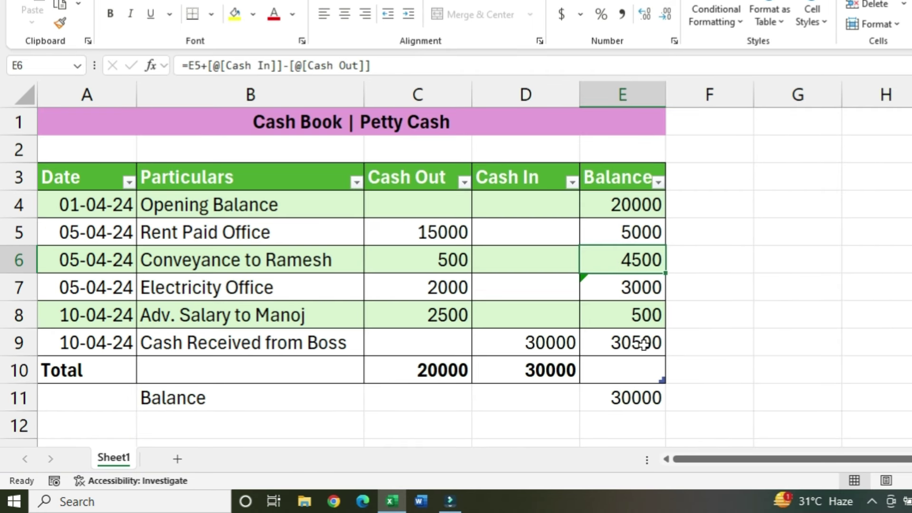
click(597, 342)
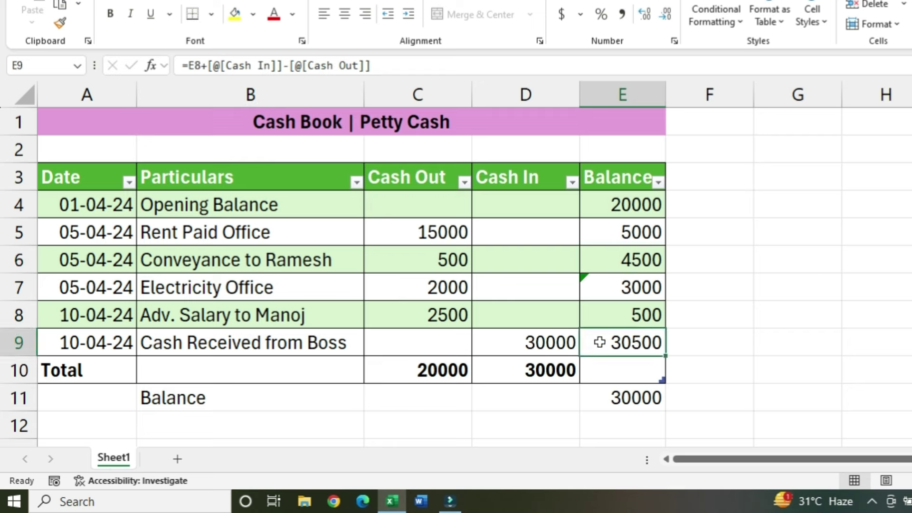
click(596, 399)
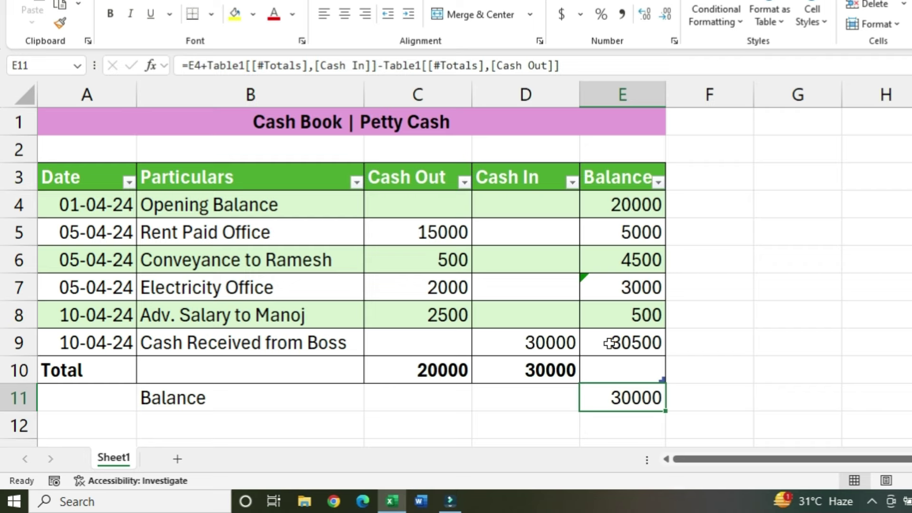
click(269, 398)
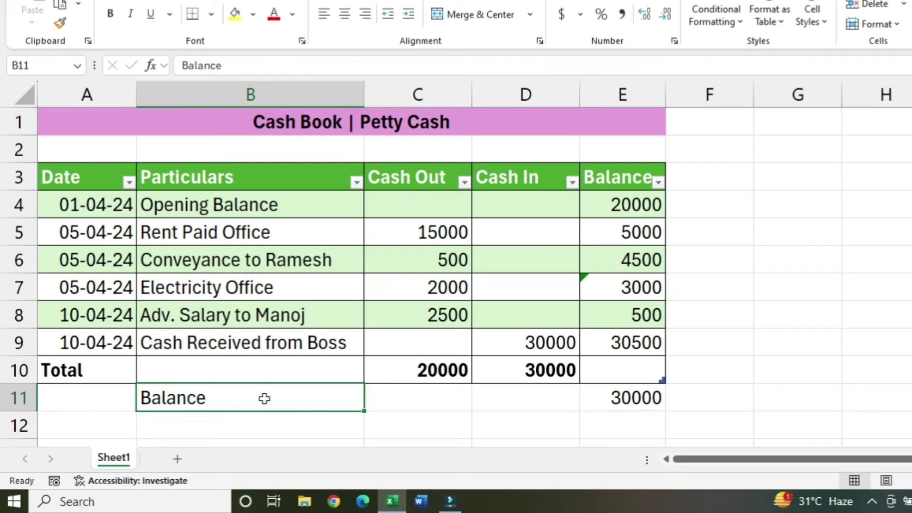
click(591, 397)
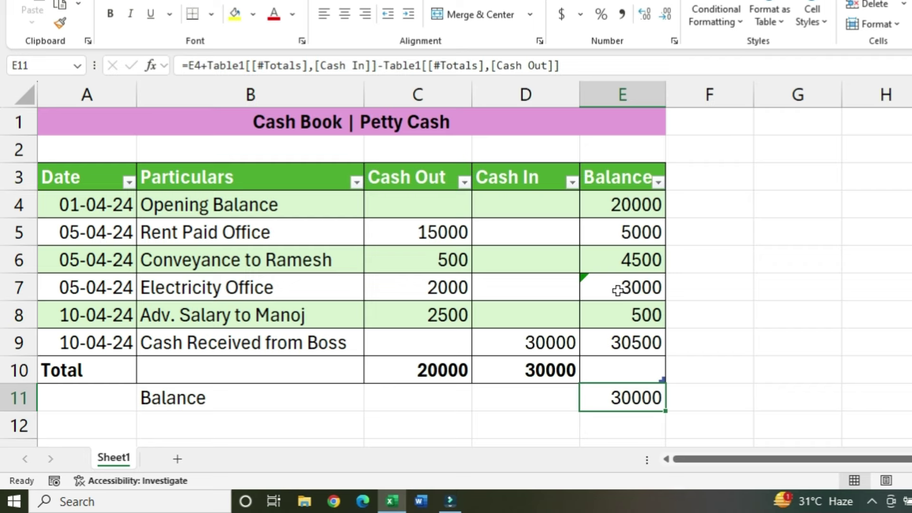
click(618, 291)
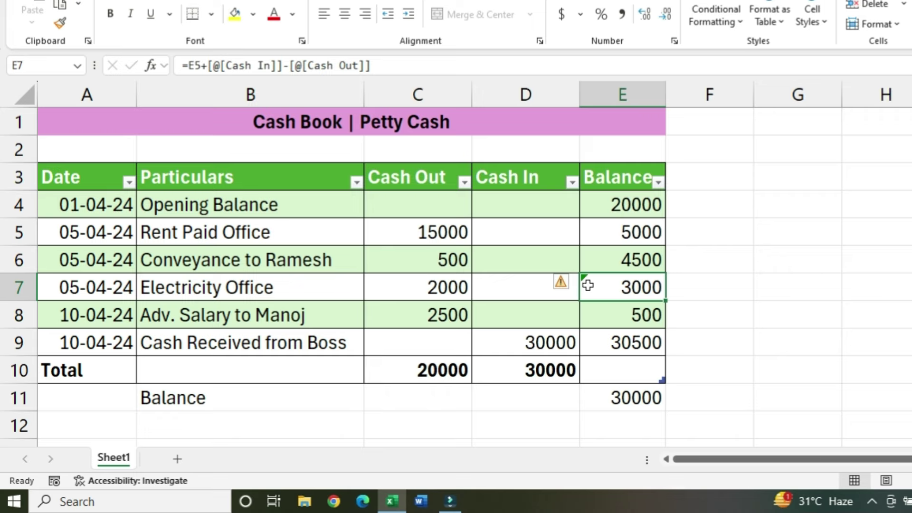
mouse_move(561, 284)
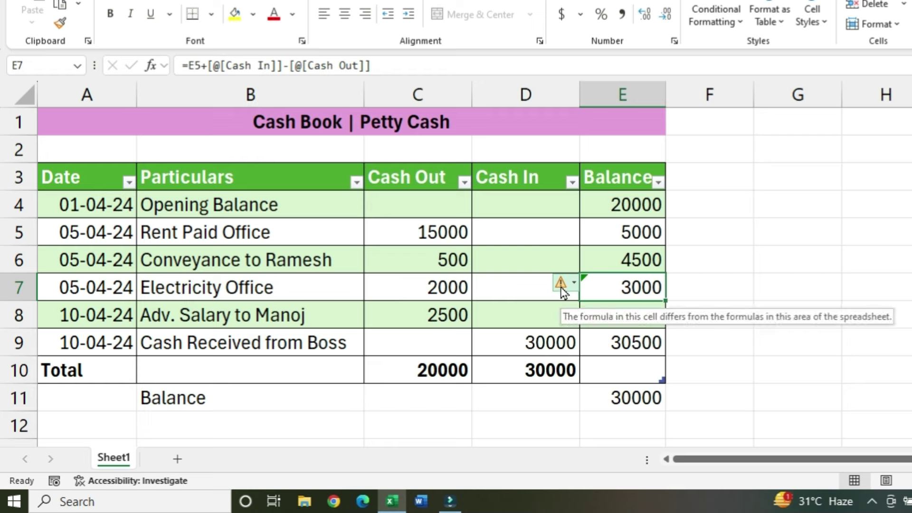
Step: Fill E6's running-balance formula down into E7, giving balances 2500, 0 and 30000
click(562, 285)
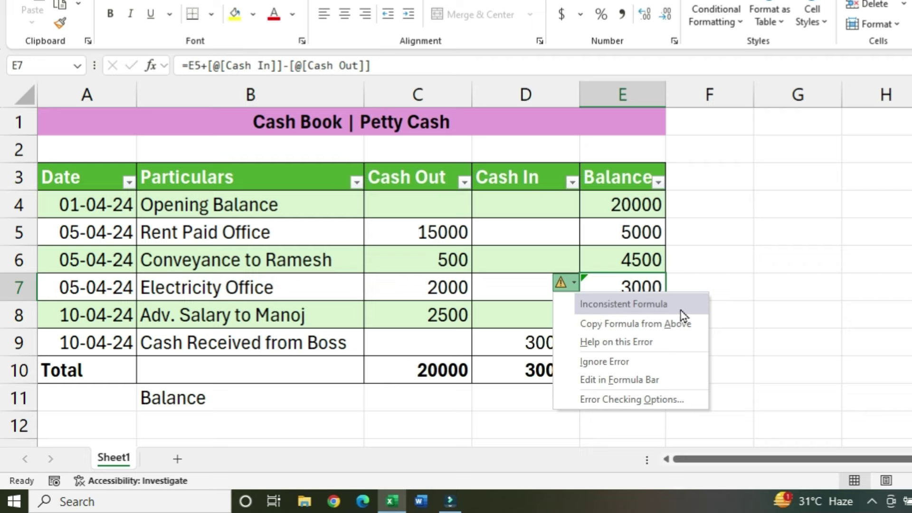
key(Escape)
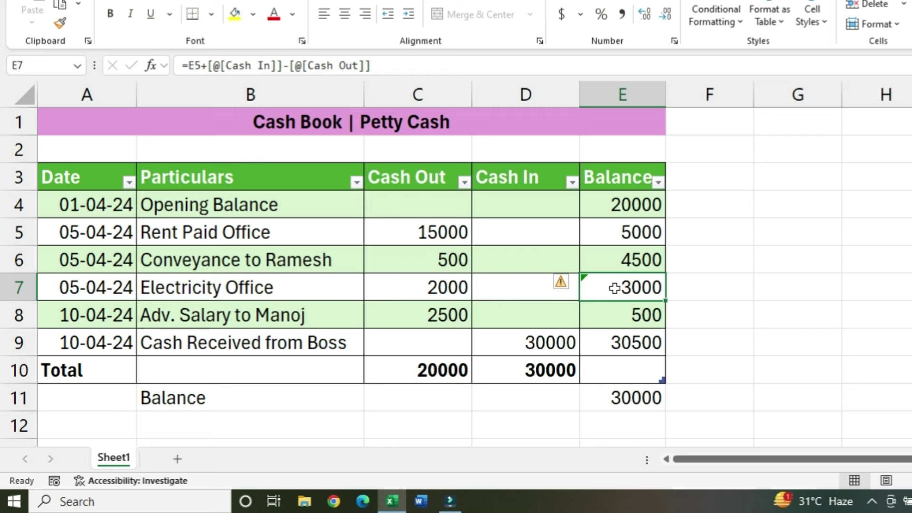
double_click(614, 288)
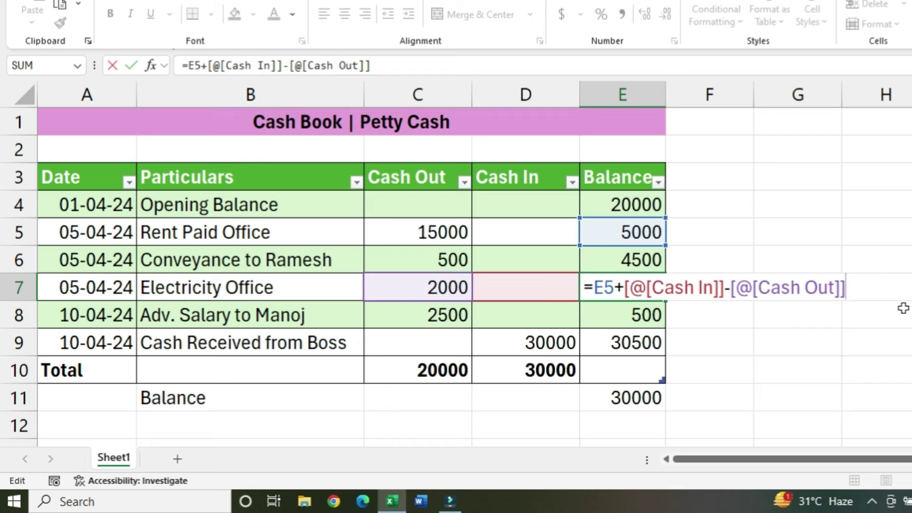
key(ctrl+Return)
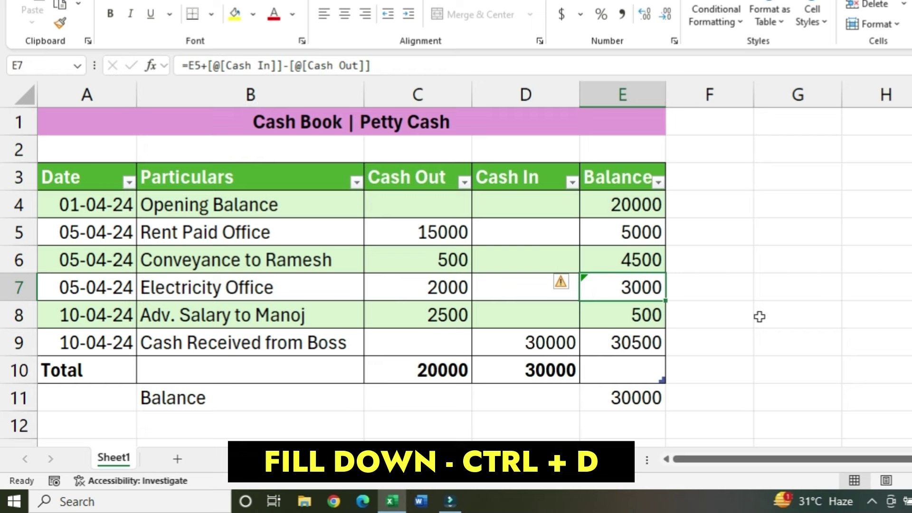
key(ctrl+d)
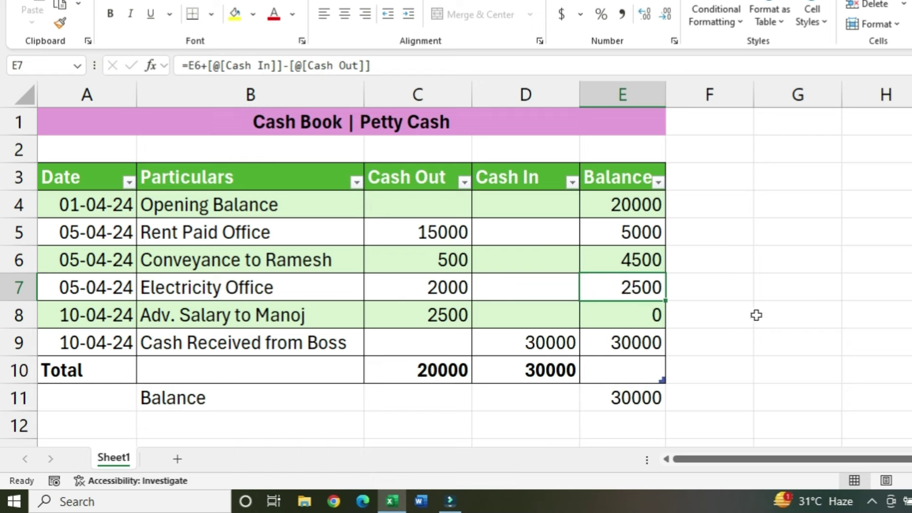
click(626, 349)
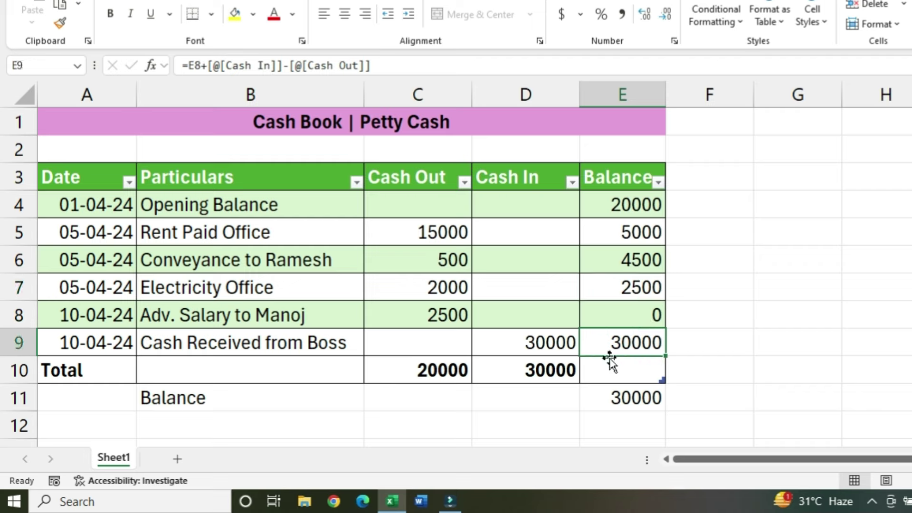
Step: Copy E5's balance formula down through E9 so balances read 5000, 4500, 2500, 0, 30000
click(593, 405)
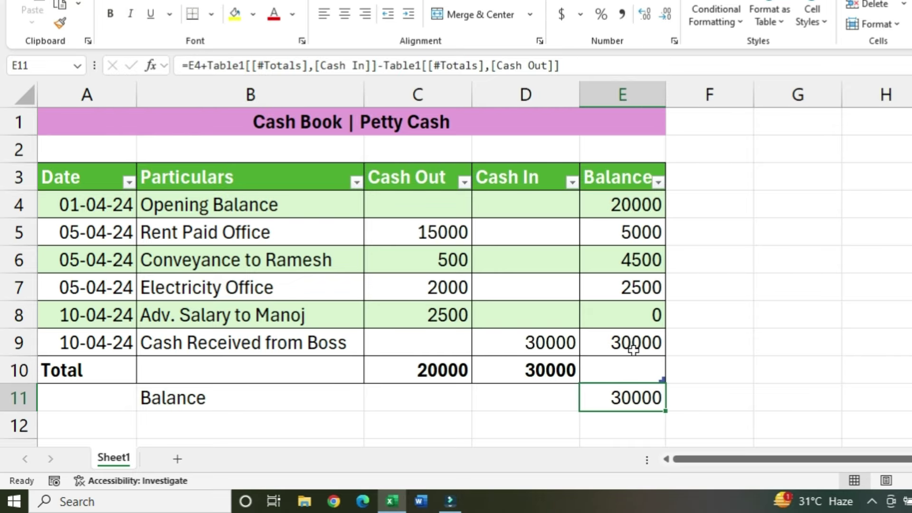
click(594, 287)
drag(617, 232, 613, 315)
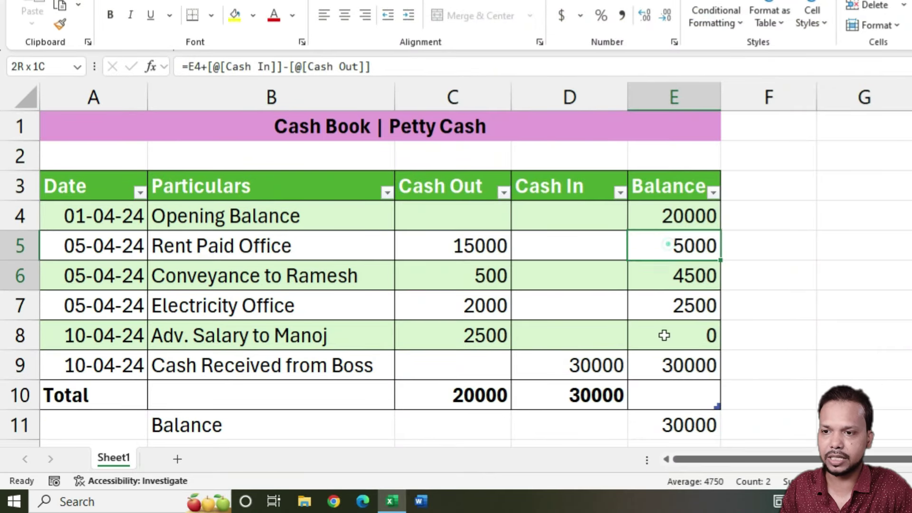
drag(664, 335, 662, 376)
click(662, 357)
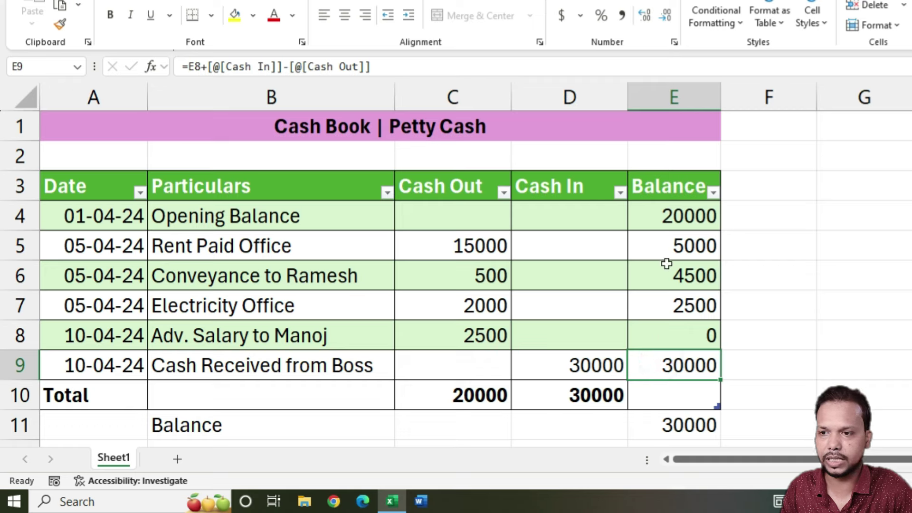
click(652, 245)
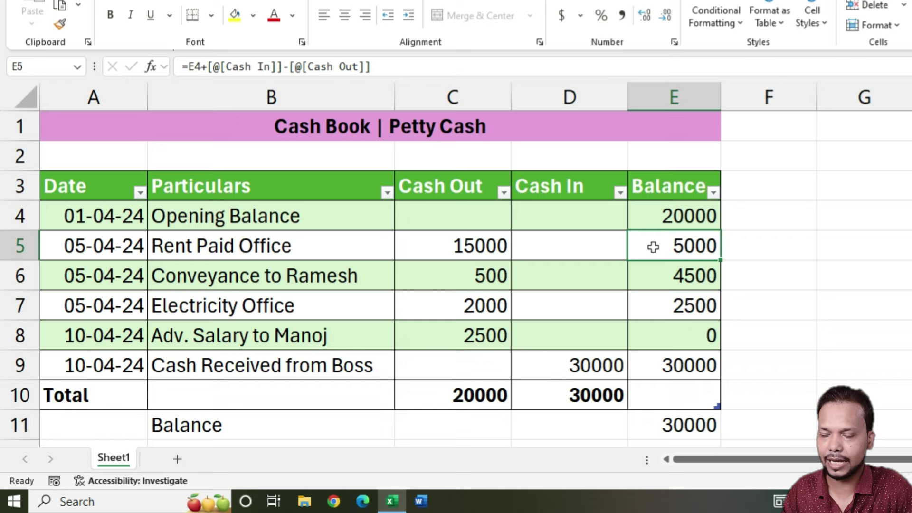
double_click(654, 247)
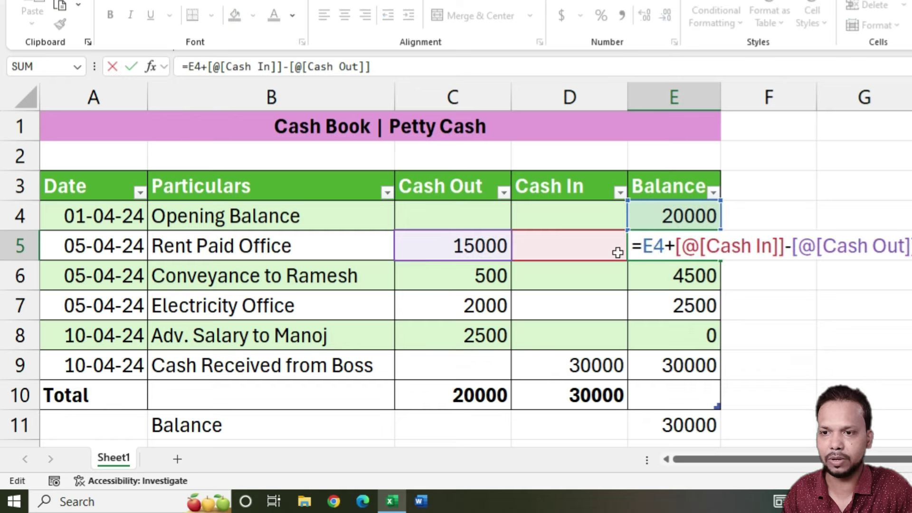
key(Escape)
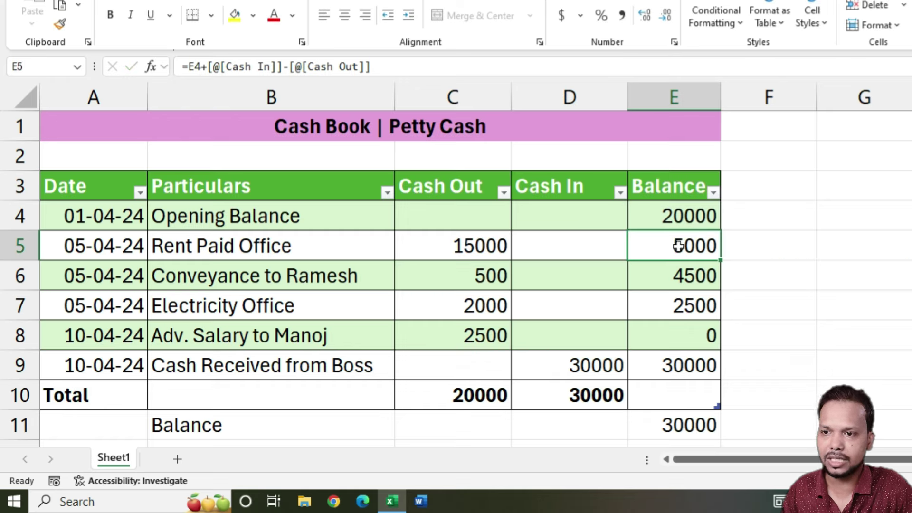
double_click(721, 261)
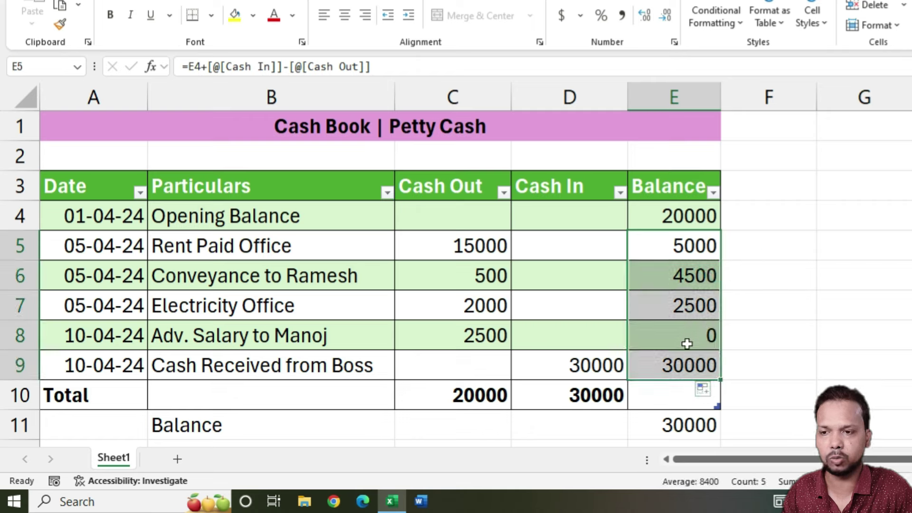
click(672, 368)
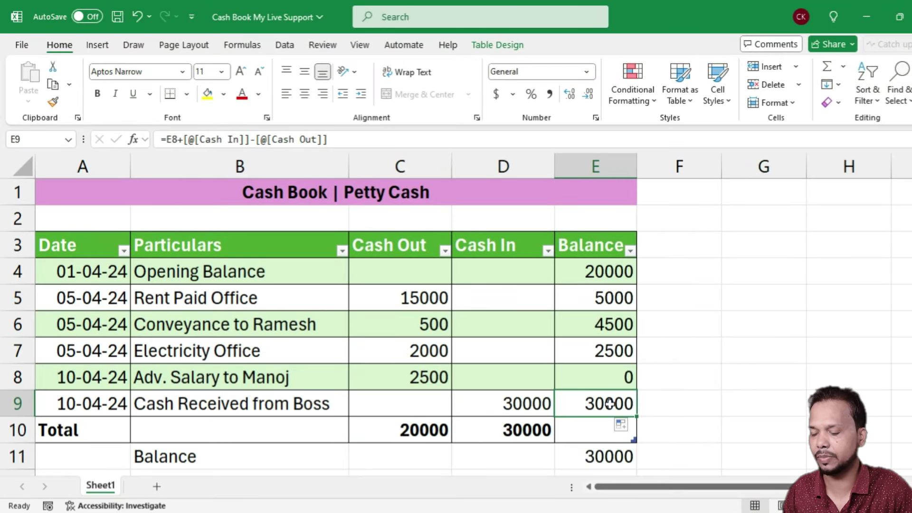
Step: Tab past E9 to add blank rows 10–12 above the Total row
key(Tab)
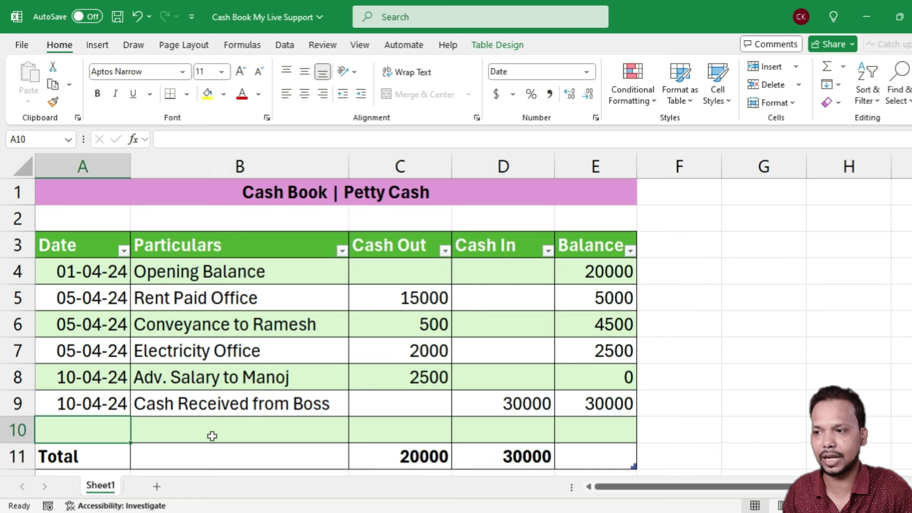
scroll(328, 424, down, 1)
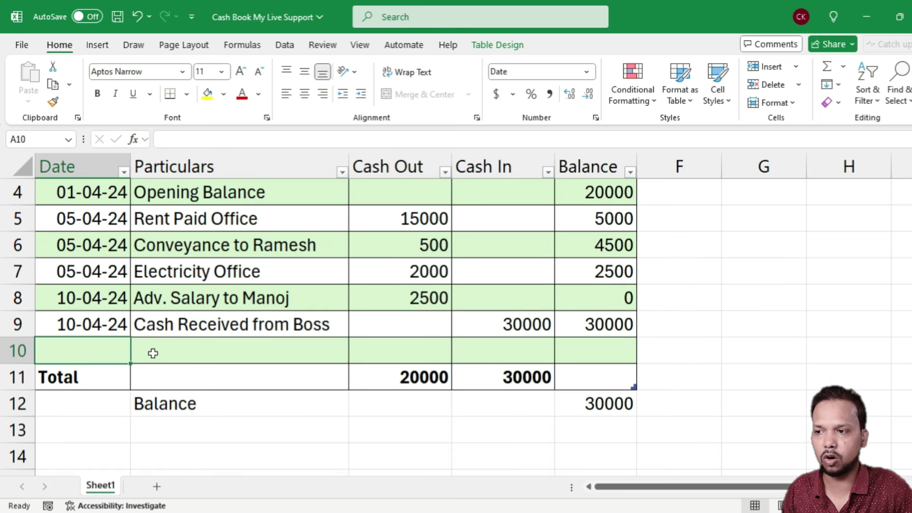
key(Tab)
key(Tab)
key(Tab)
key(Tab)
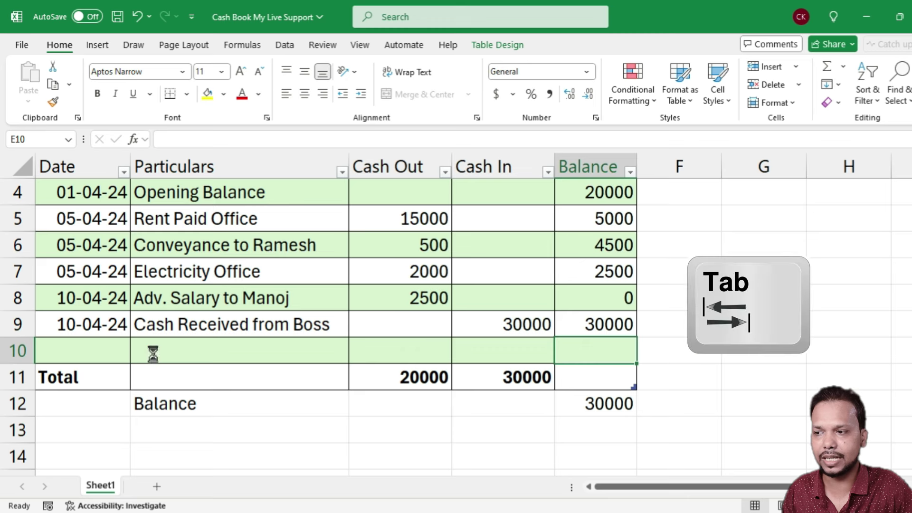
key(Tab)
key(Tab)
key(Tab)
key(Tab)
key(Tab)
key(Tab)
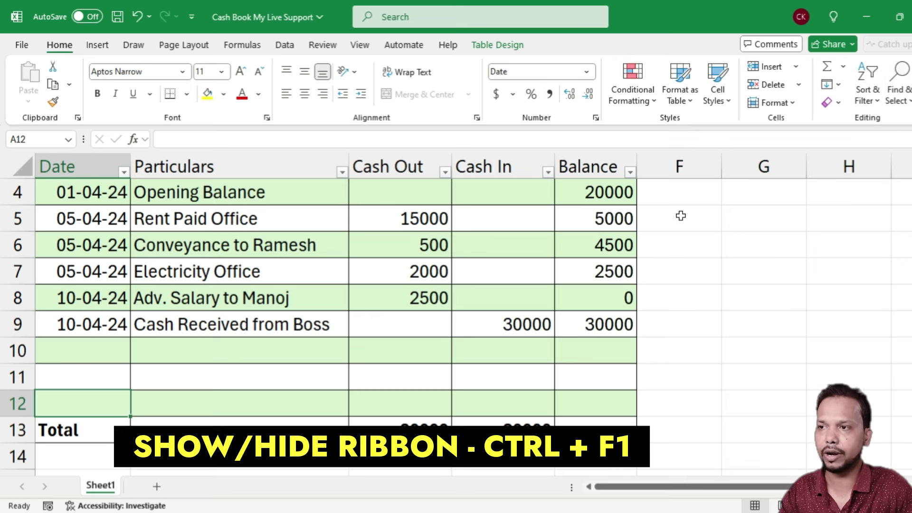
key(ctrl+F1)
scroll(516, 279, up, 1)
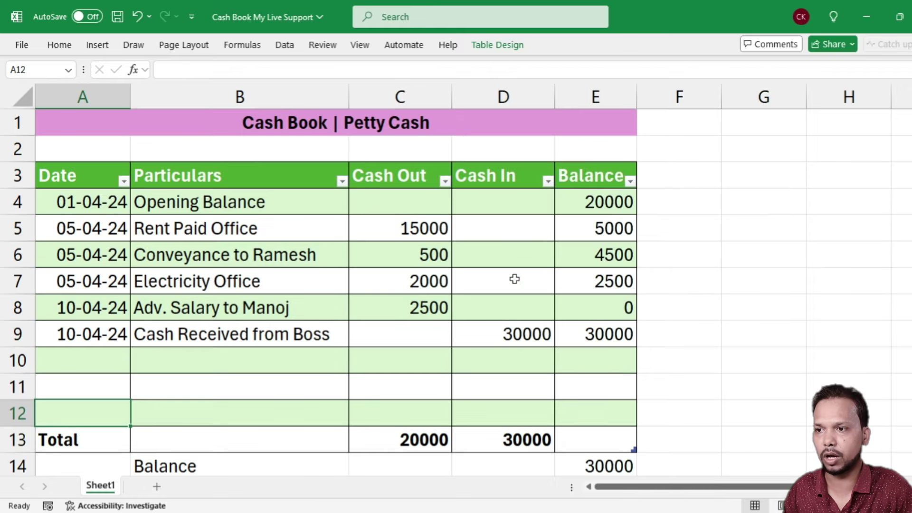